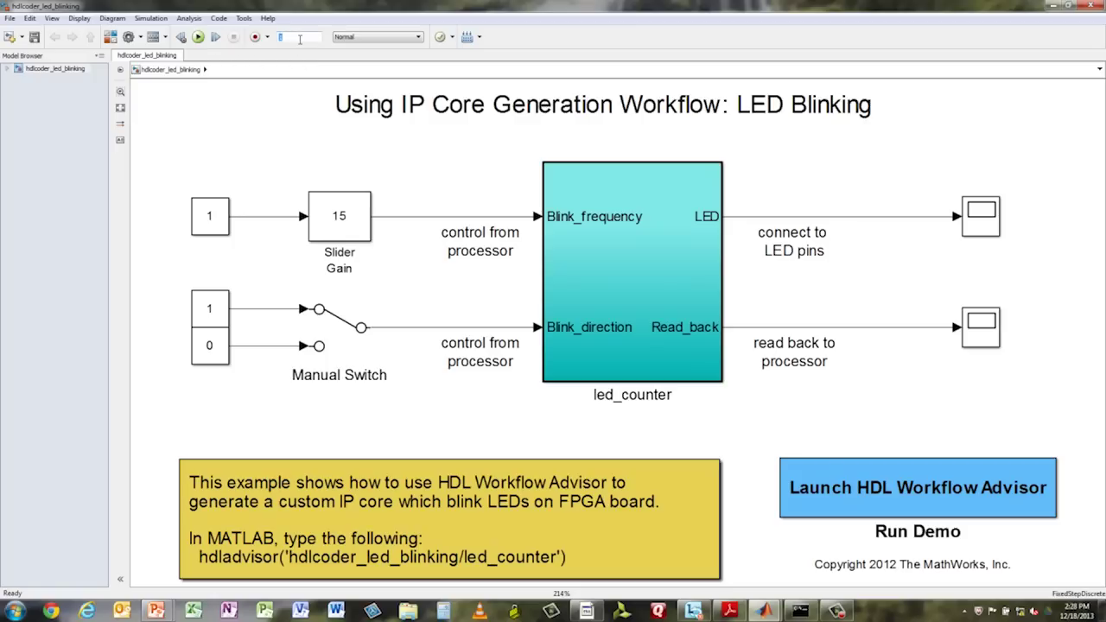
Step: Confirm a simulation stop time of 100 for the hdlcoder_led_blinking model
left_click(274, 112)
Step: Simulate the model and autoscale the top Scope to view the LED output ramp, then close it
left_click(198, 37)
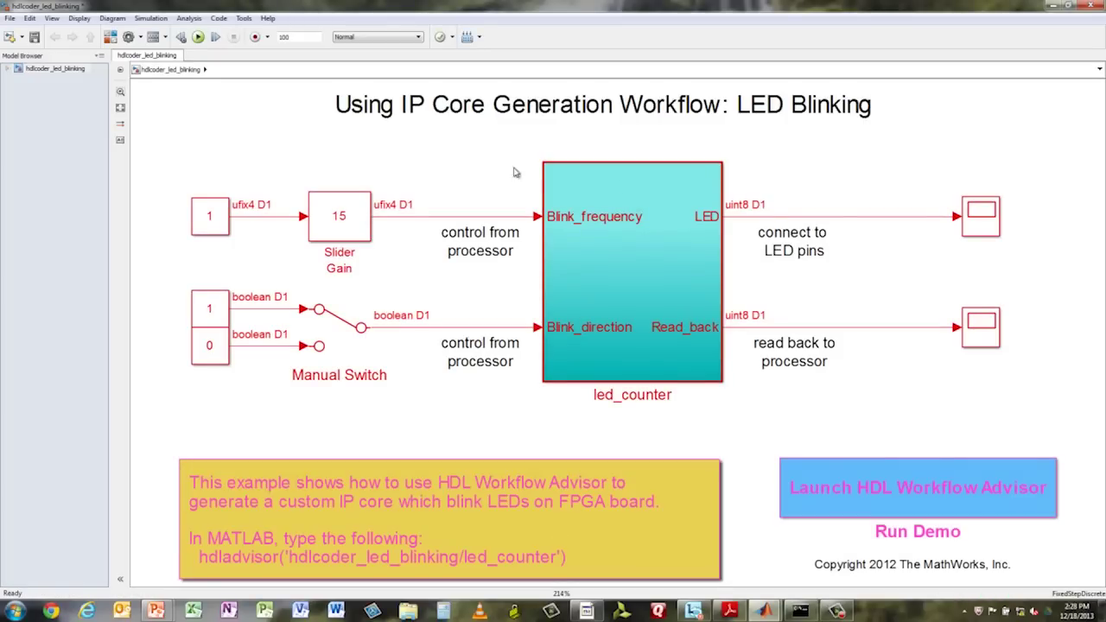
double_click(983, 224)
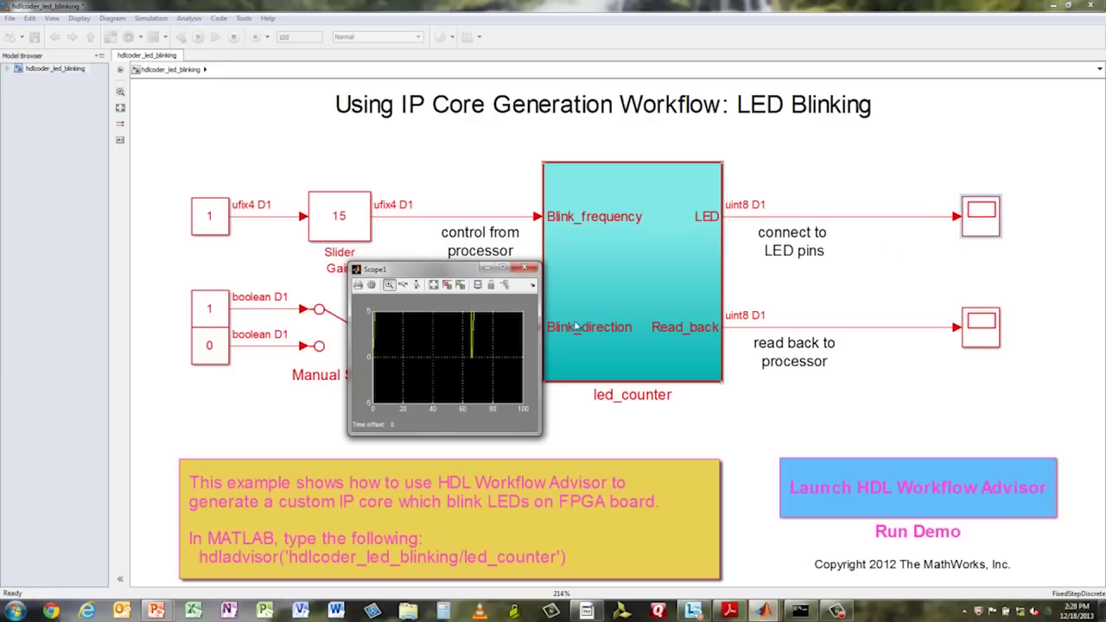
right_click(452, 342)
left_click(477, 371)
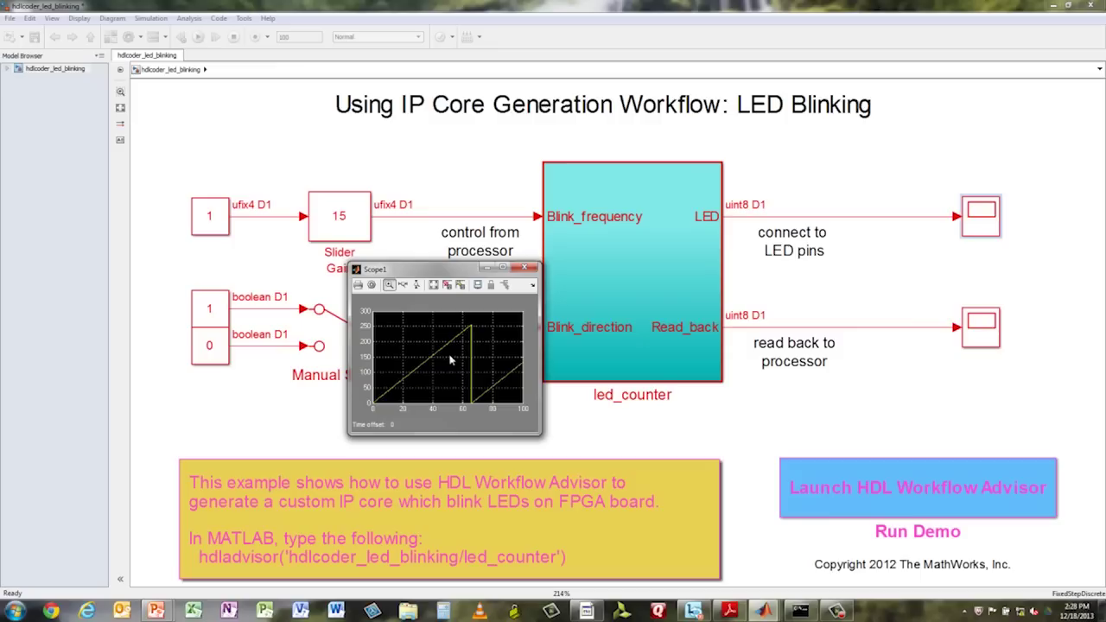
left_click(526, 271)
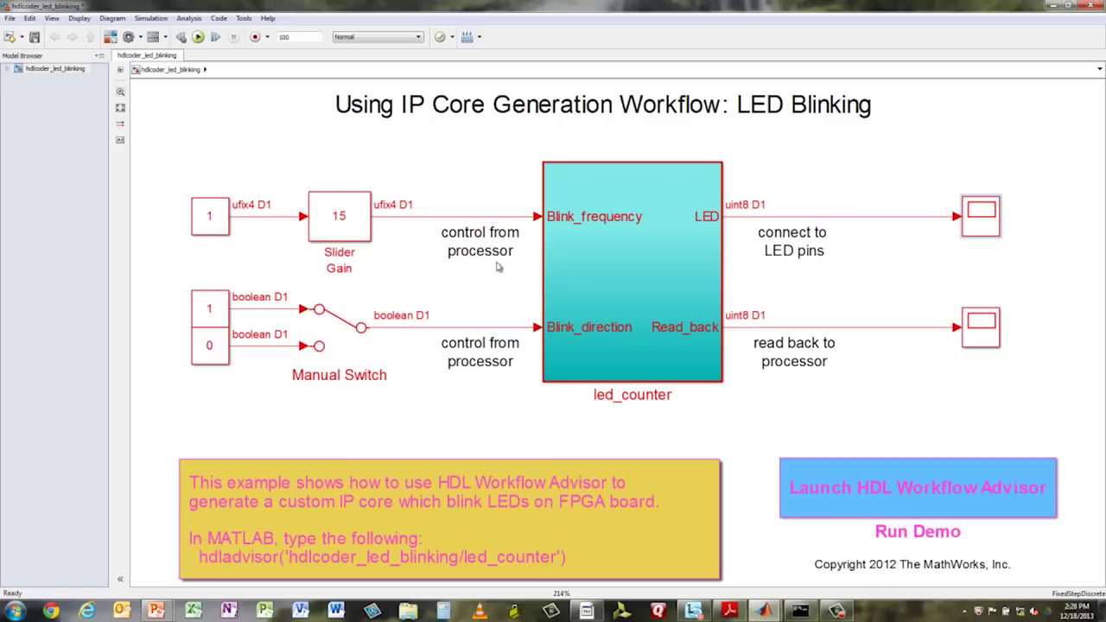
Step: Lower the Slider Gain blink frequency value to 8.6406
double_click(353, 232)
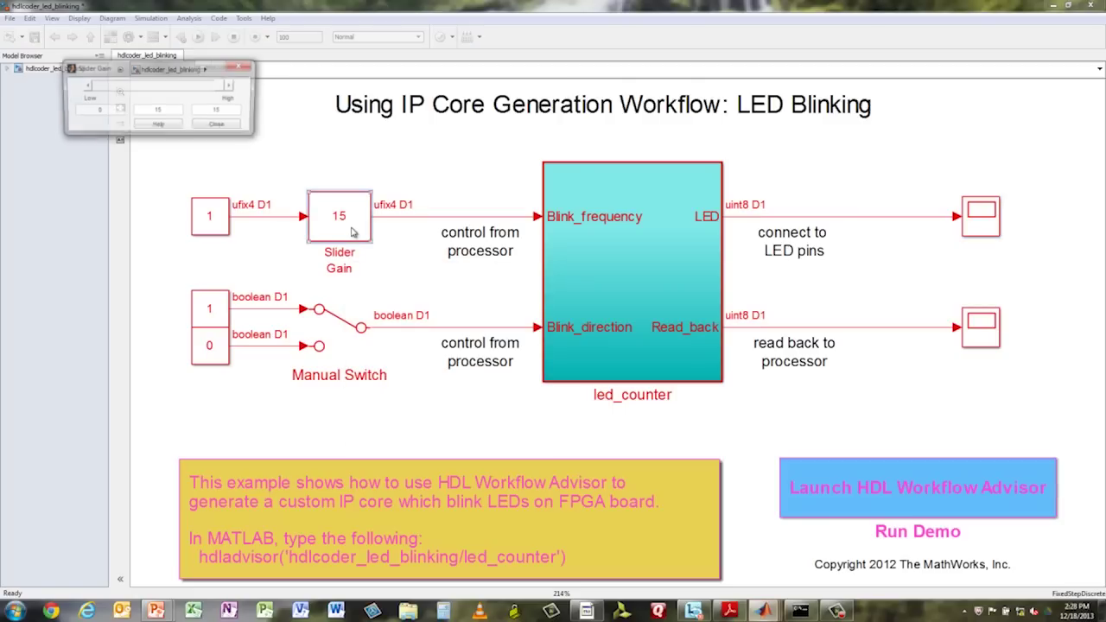
left_click_drag(190, 91, 172, 89)
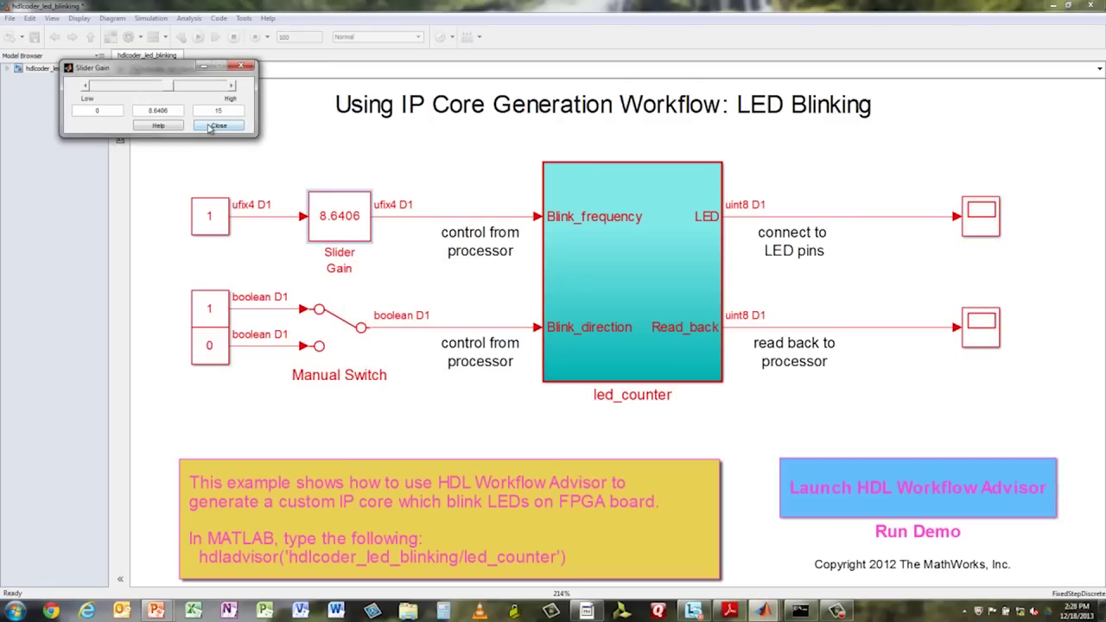
left_click(210, 128)
Step: Rerun the simulation and autoscale Scope1 to view the LED staircase, then close it
left_click(198, 37)
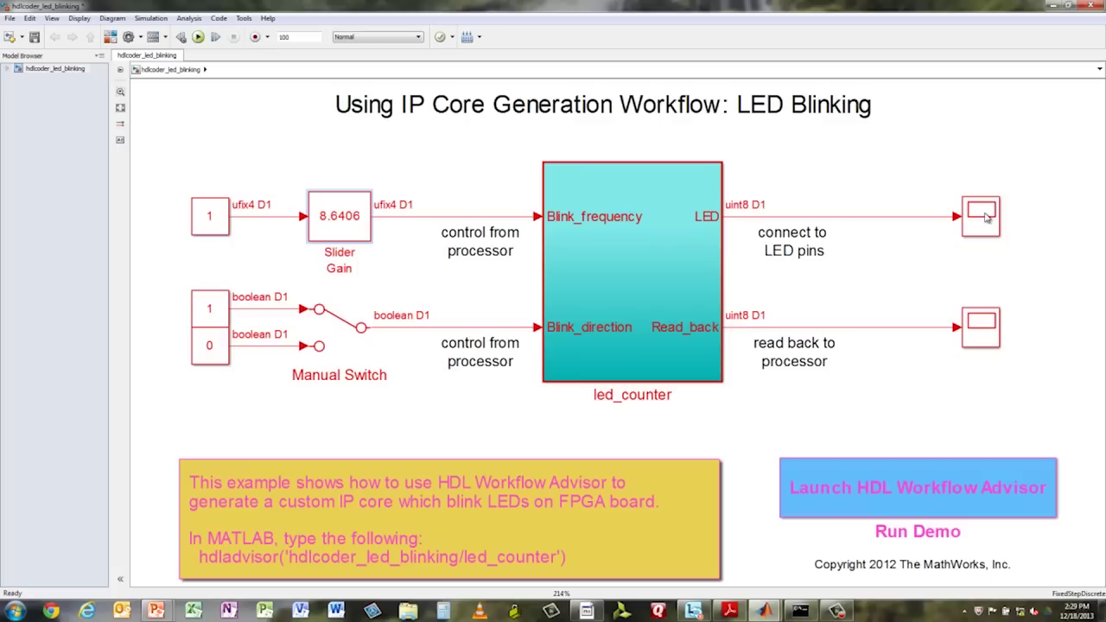
double_click(985, 215)
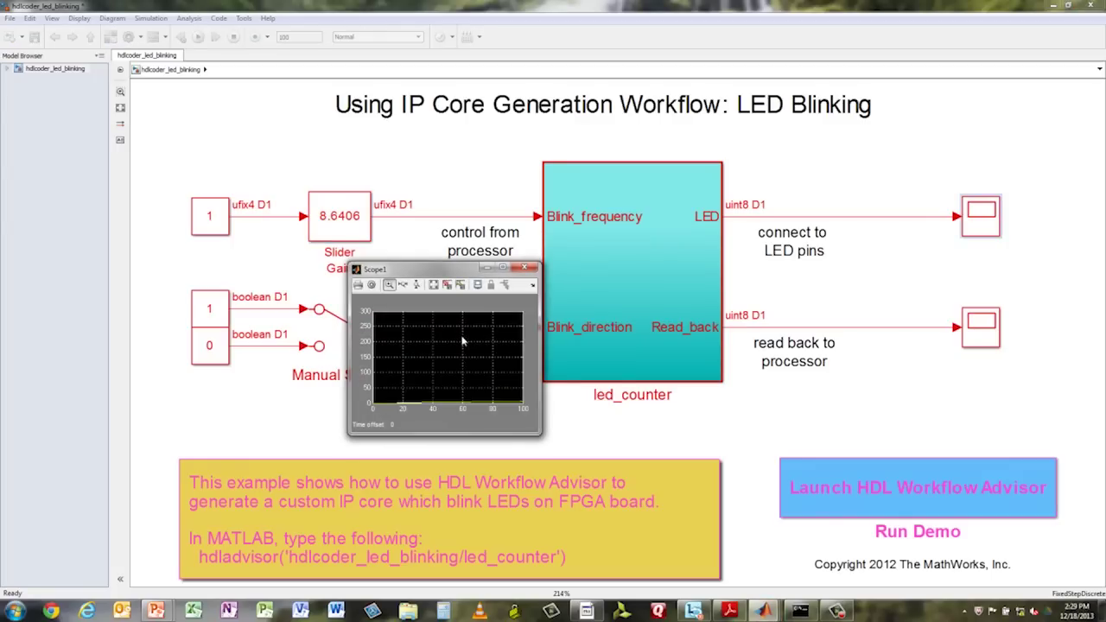
right_click(473, 339)
left_click(494, 357)
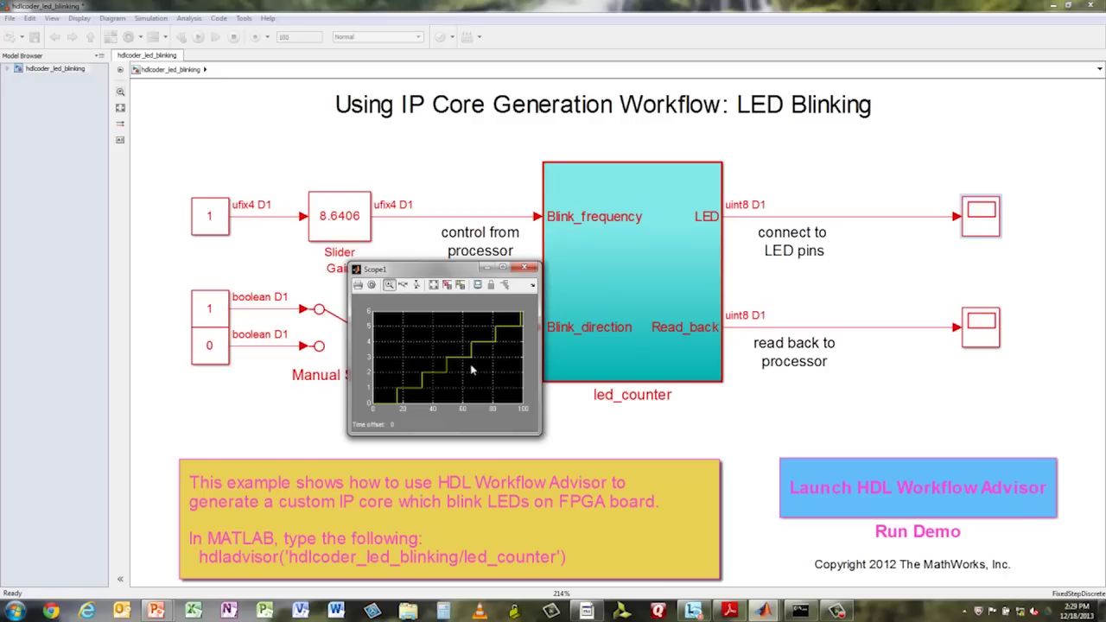
left_click(523, 267)
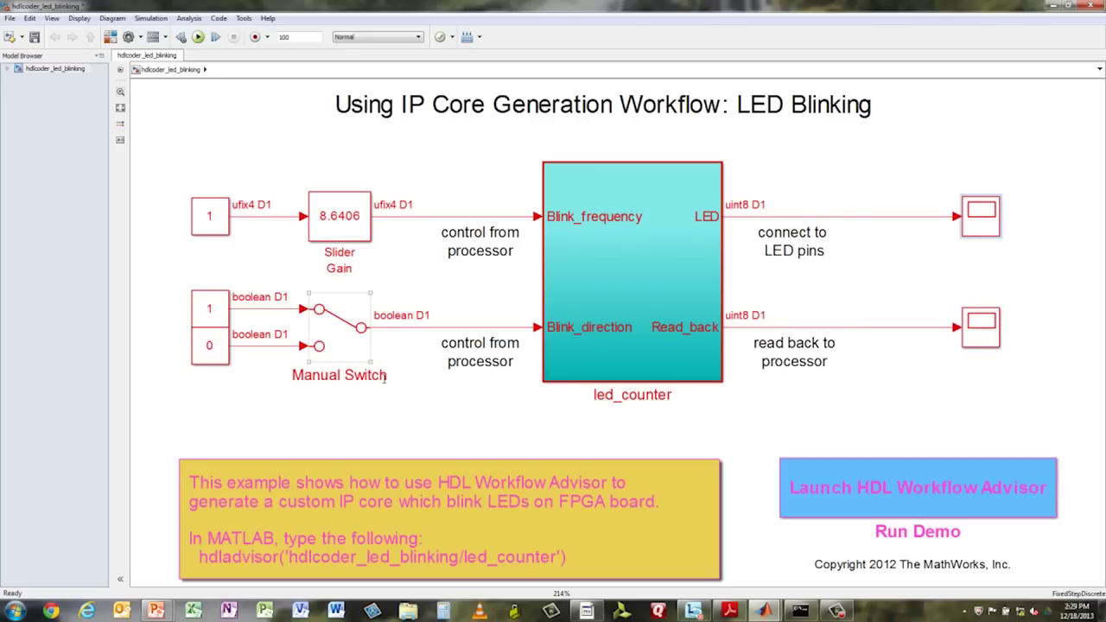
double_click(588, 300)
key("space")
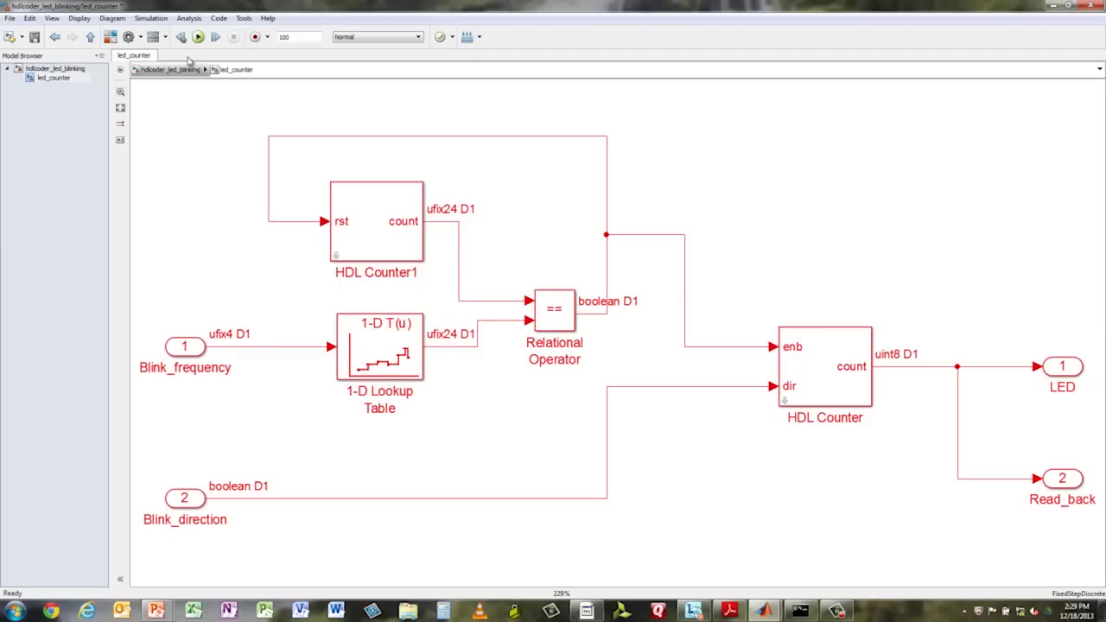
left_click(91, 39)
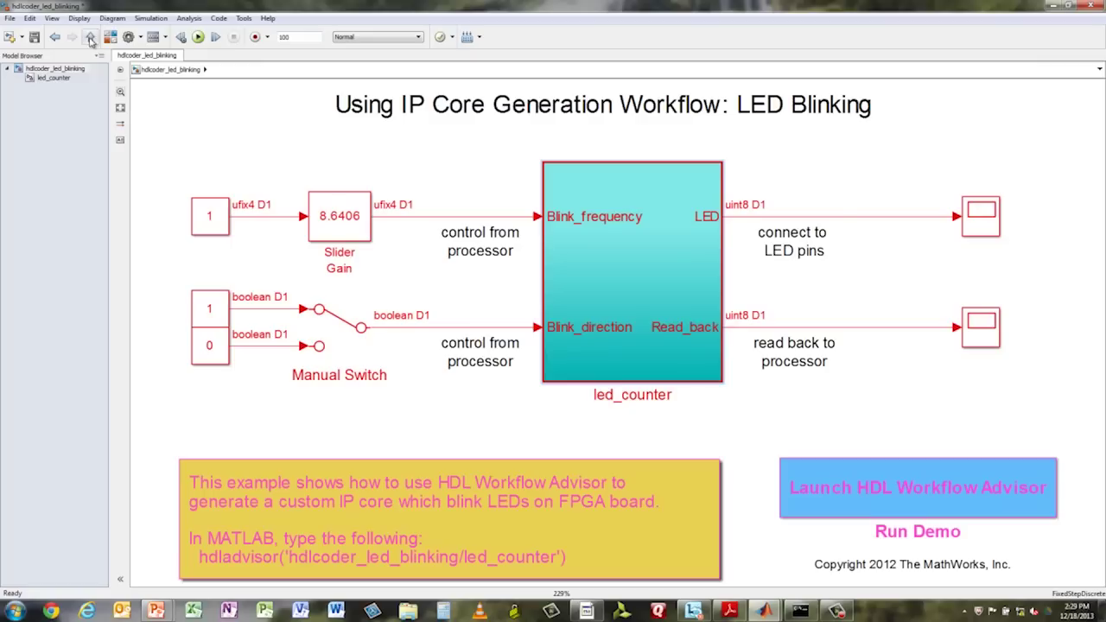
Step: Launch the HDL Workflow Advisor for the led_counter subsystem
right_click(572, 185)
mouse_move(626, 399)
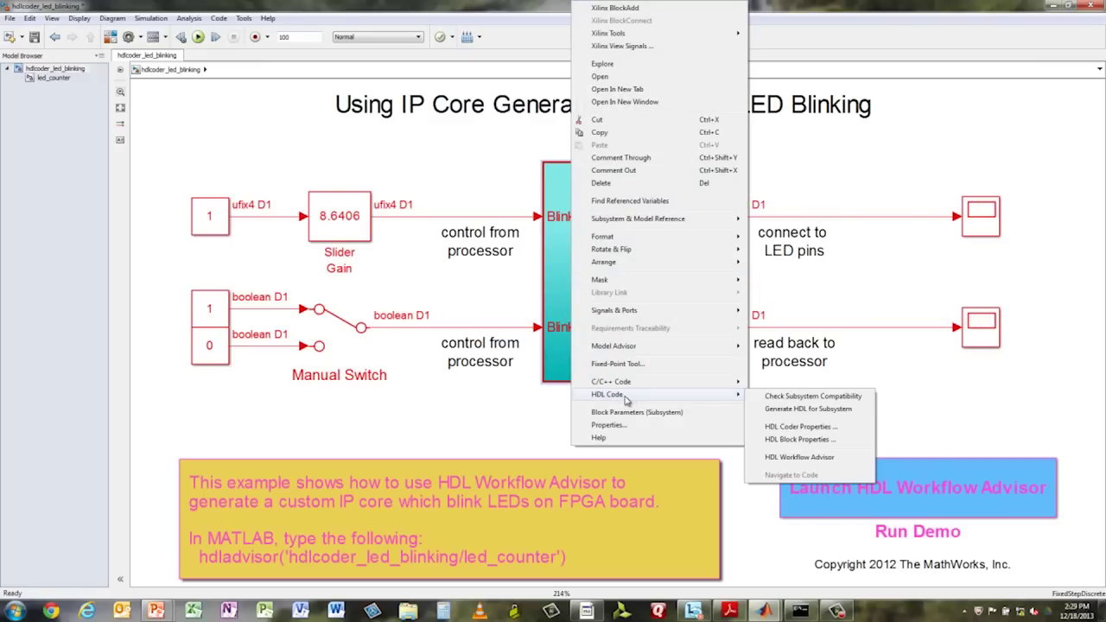
left_click(799, 458)
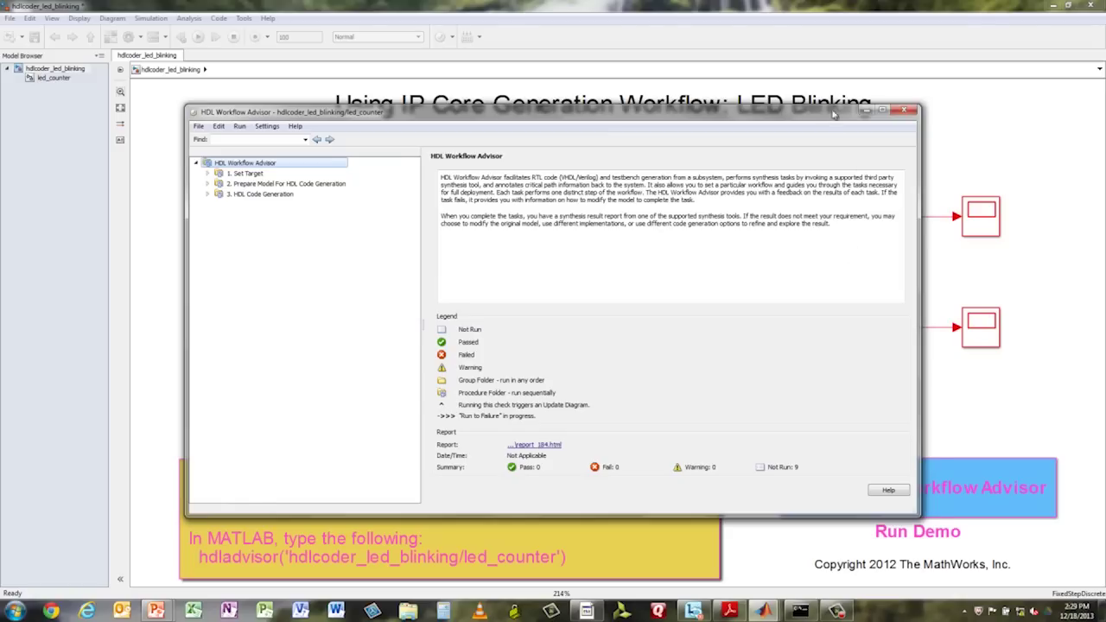
left_click_drag(832, 113, 856, 97)
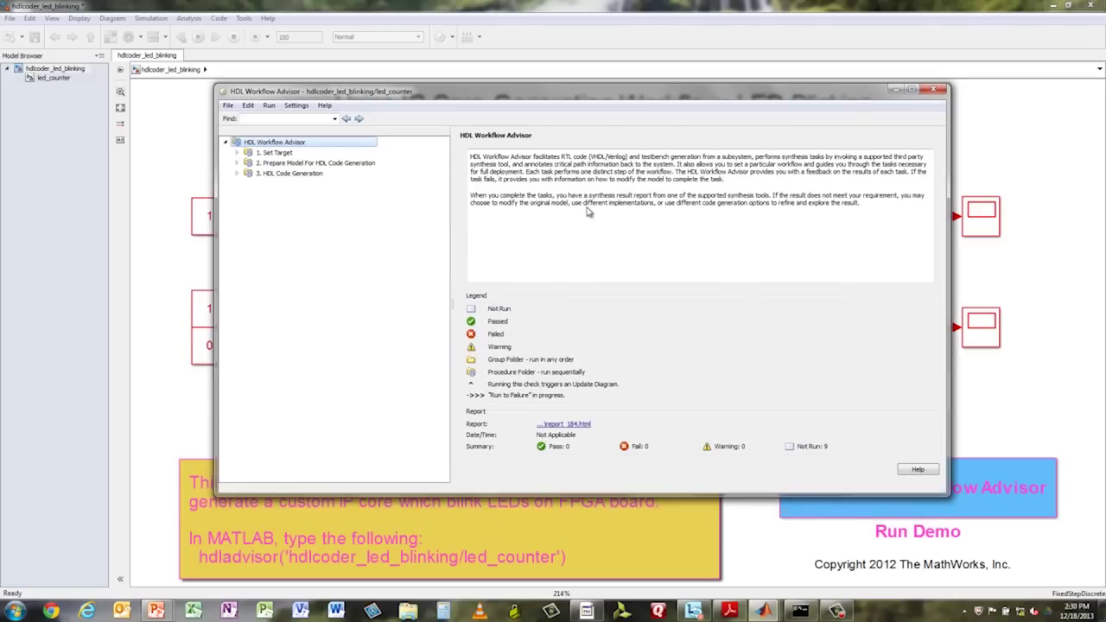
Step: Expand the Set Target, Prepare Model and HDL Code Generation task groups
left_click(237, 153)
left_click(237, 173)
left_click(236, 224)
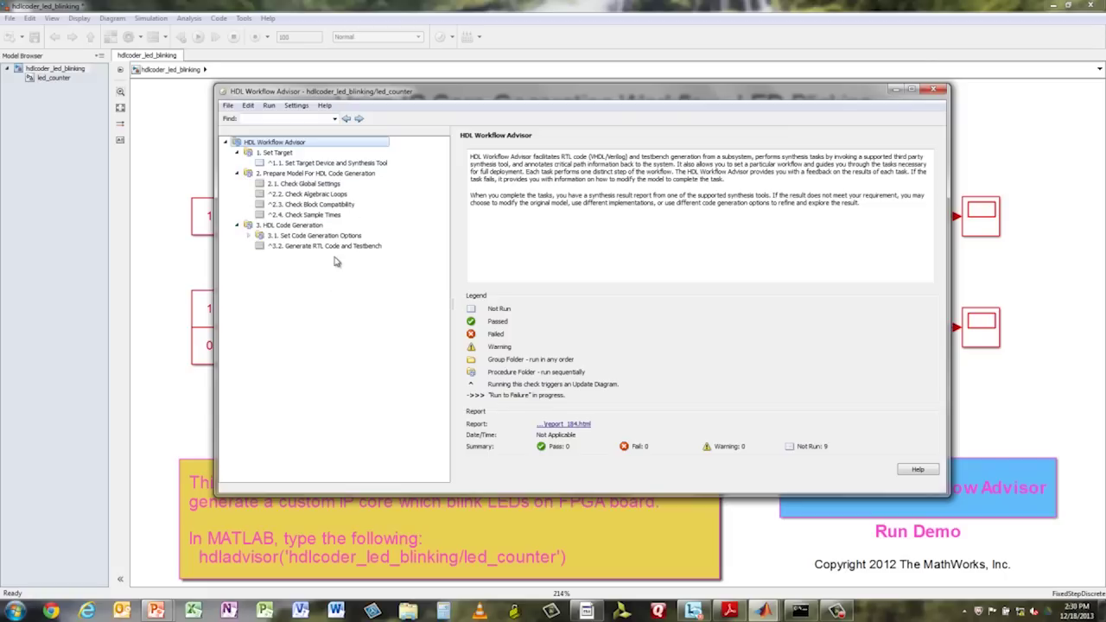
Step: Target IP Core Generation on the Xilinx Zynq ZC702 evaluation kit and run task 1.1
left_click(299, 164)
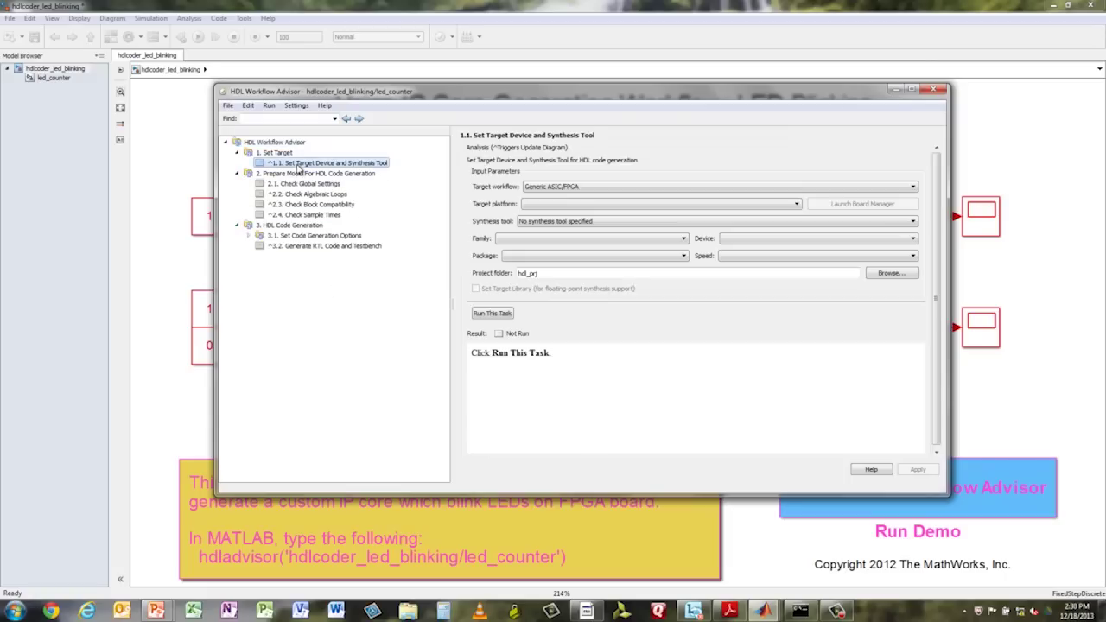
left_click(580, 186)
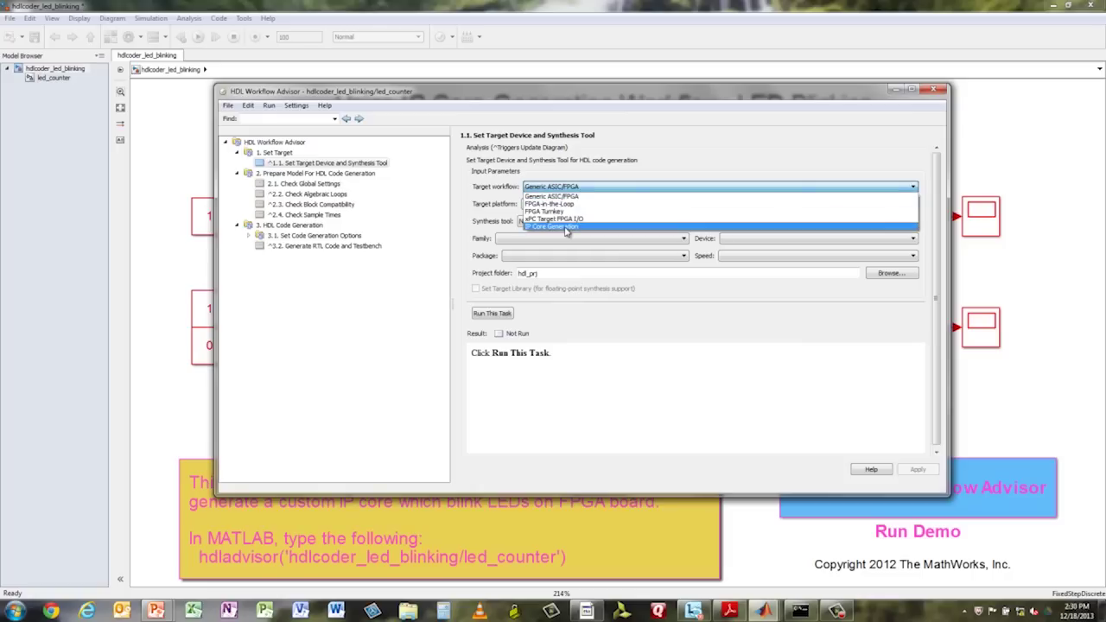
left_click(566, 227)
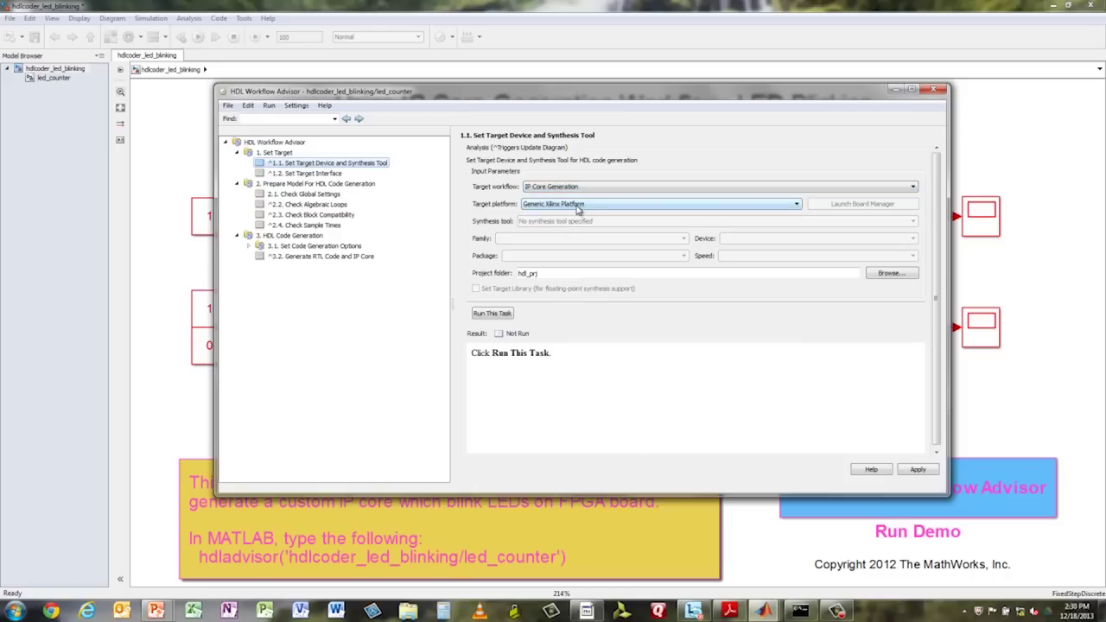
left_click(577, 205)
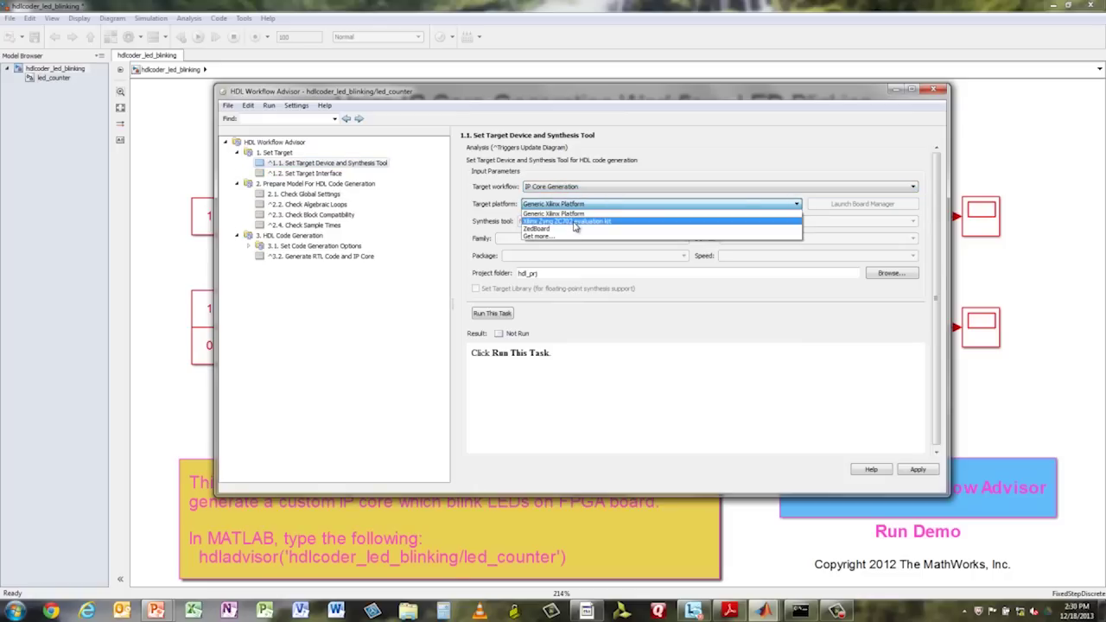
left_click(575, 222)
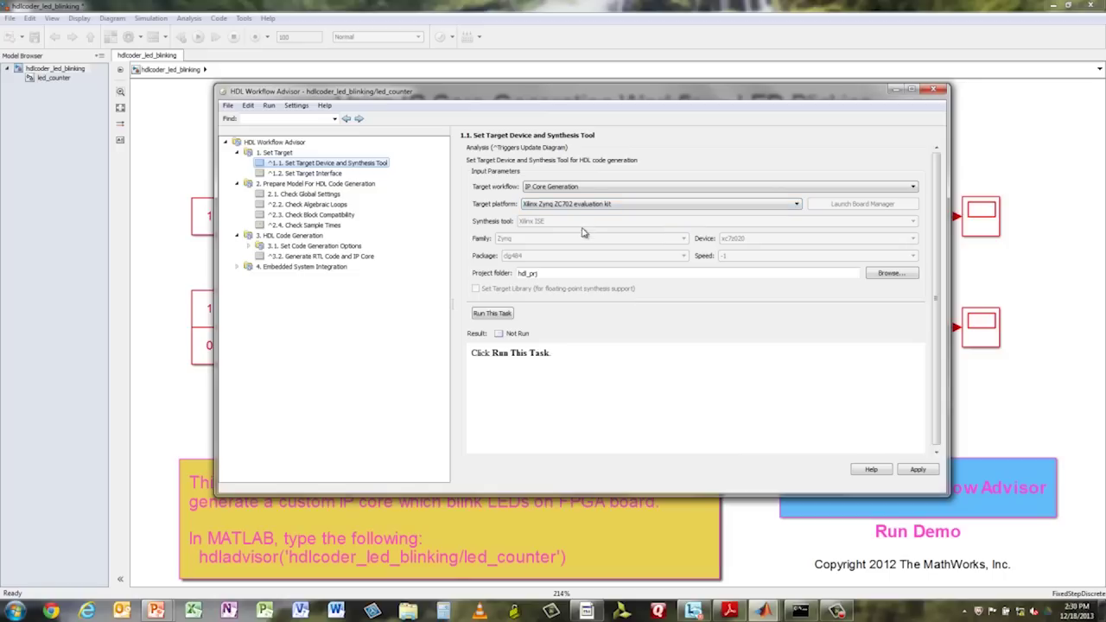
left_click(487, 316)
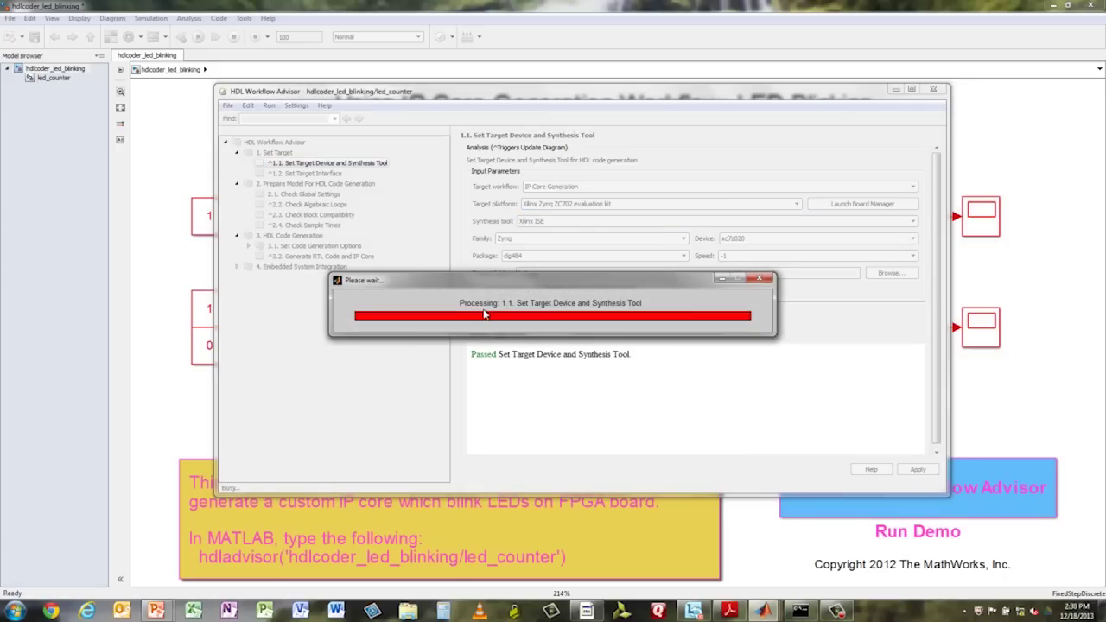
left_click(320, 176)
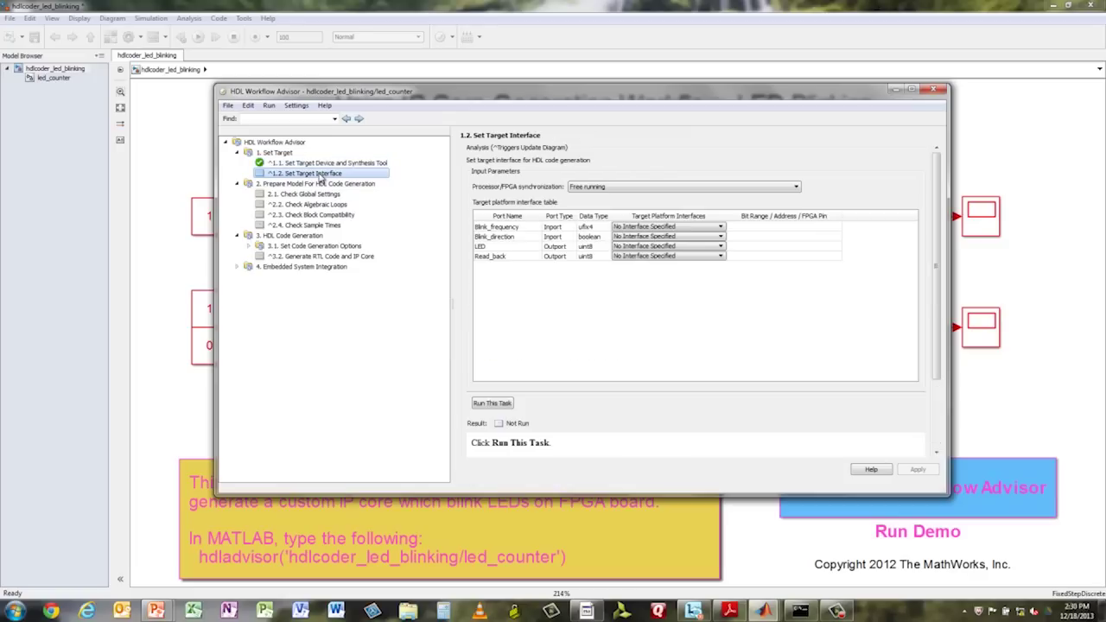
Step: Map Blink_frequency, Blink_direction, Read_back to AXI4-Lite and LED to LEDs General Purpose [0:7], then run the task
left_click(642, 228)
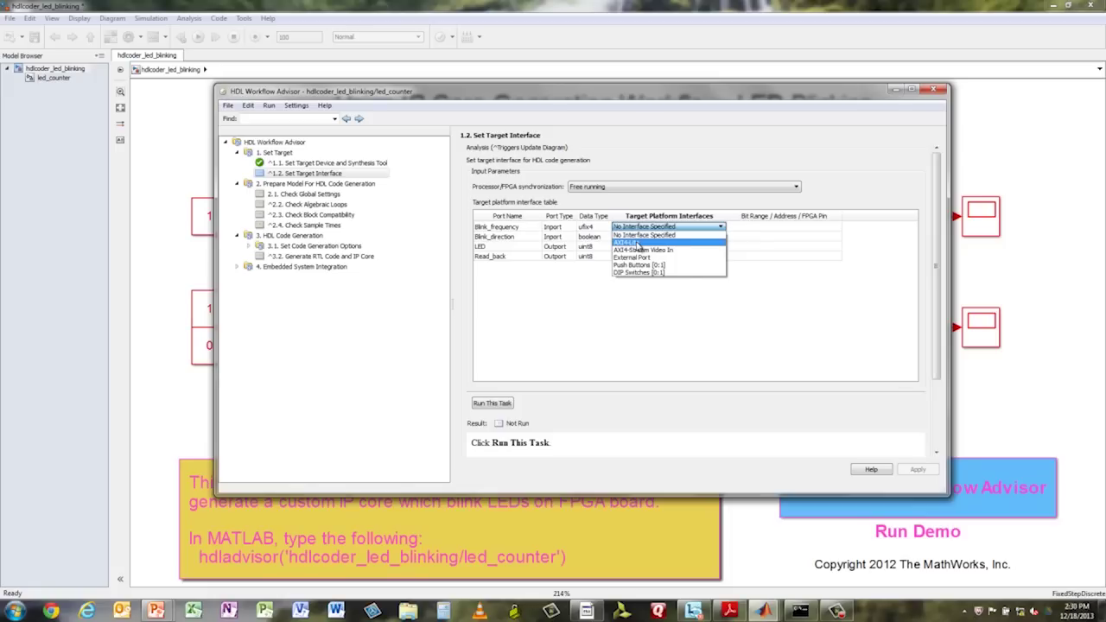
left_click(637, 243)
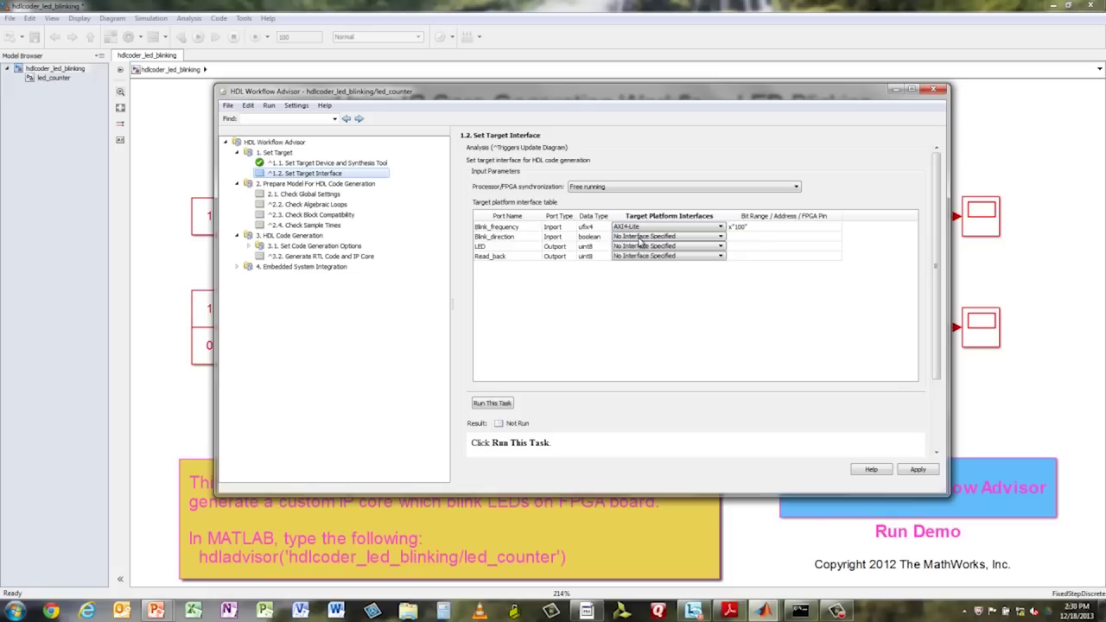
left_click(640, 237)
left_click(640, 252)
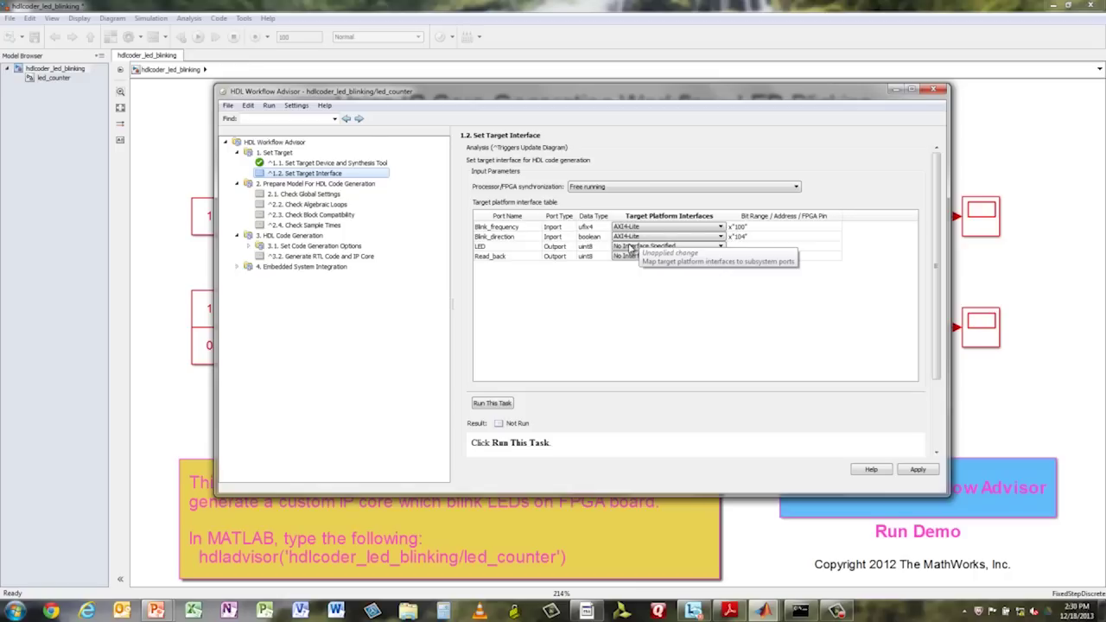
left_click(632, 249)
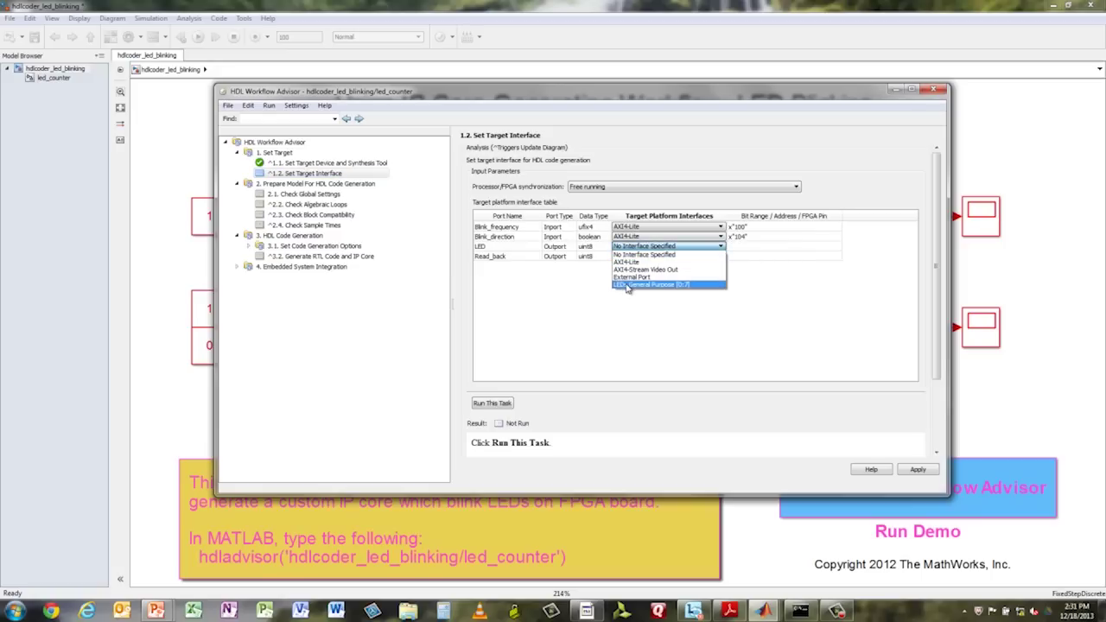
left_click(657, 281)
left_click(640, 256)
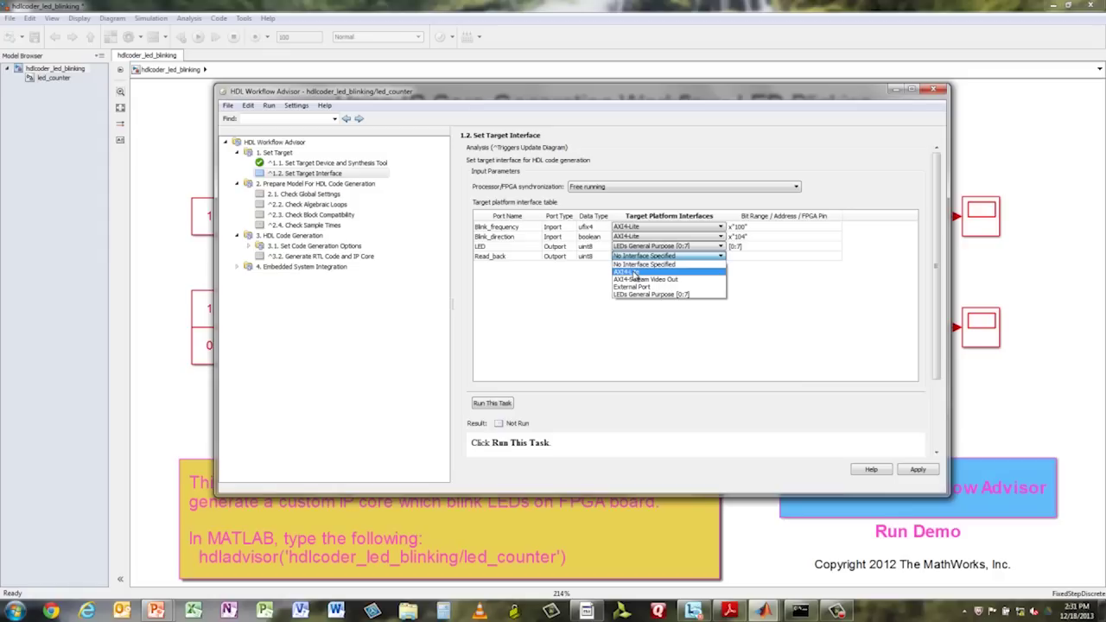
left_click(635, 272)
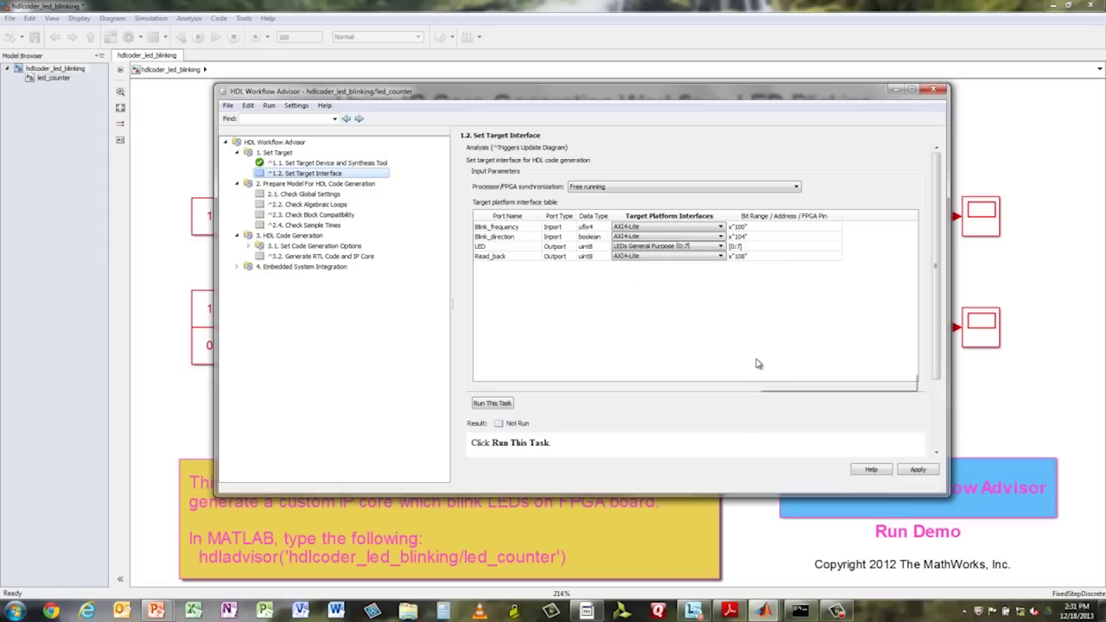
left_click(491, 403)
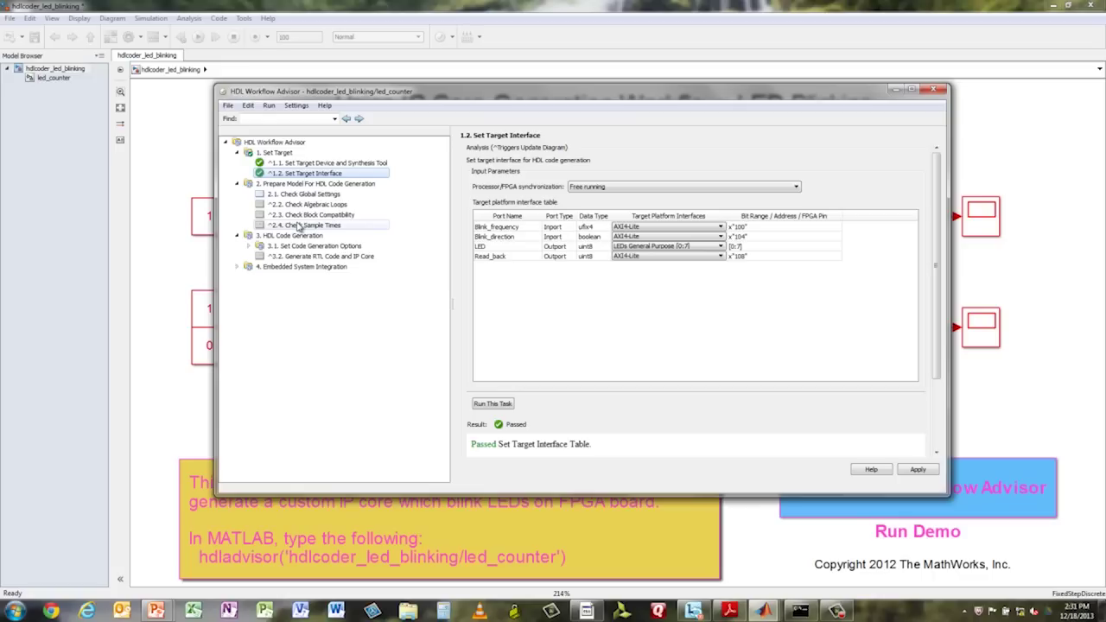
left_click(248, 245)
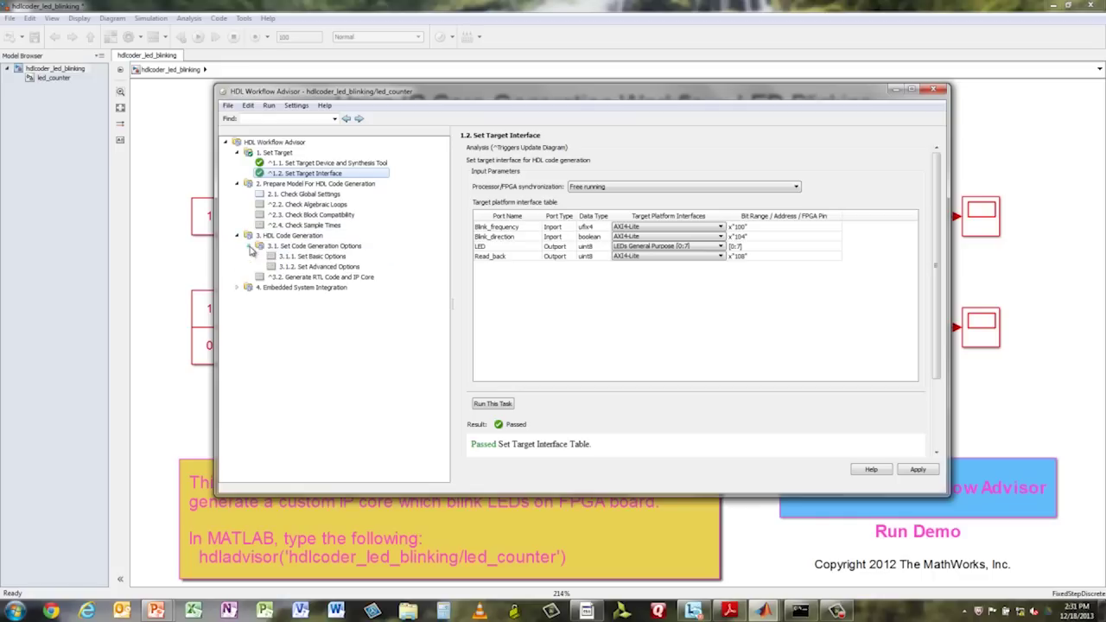
Step: Run all tasks through 3.2 Generate RTL Code and IP Core
left_click(298, 278)
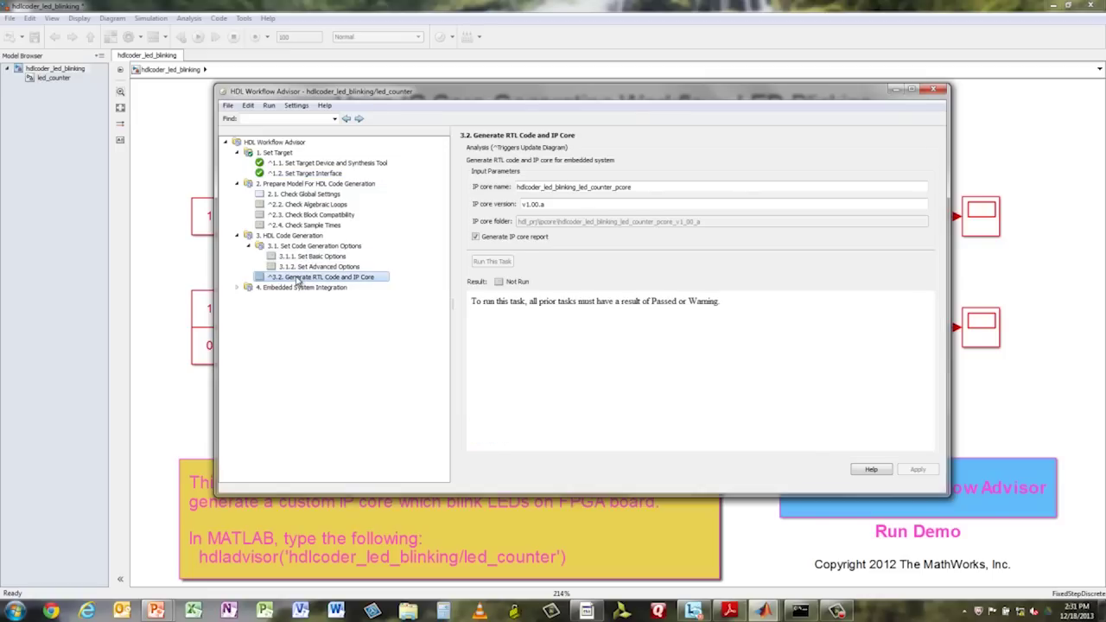
right_click(298, 279)
left_click(323, 301)
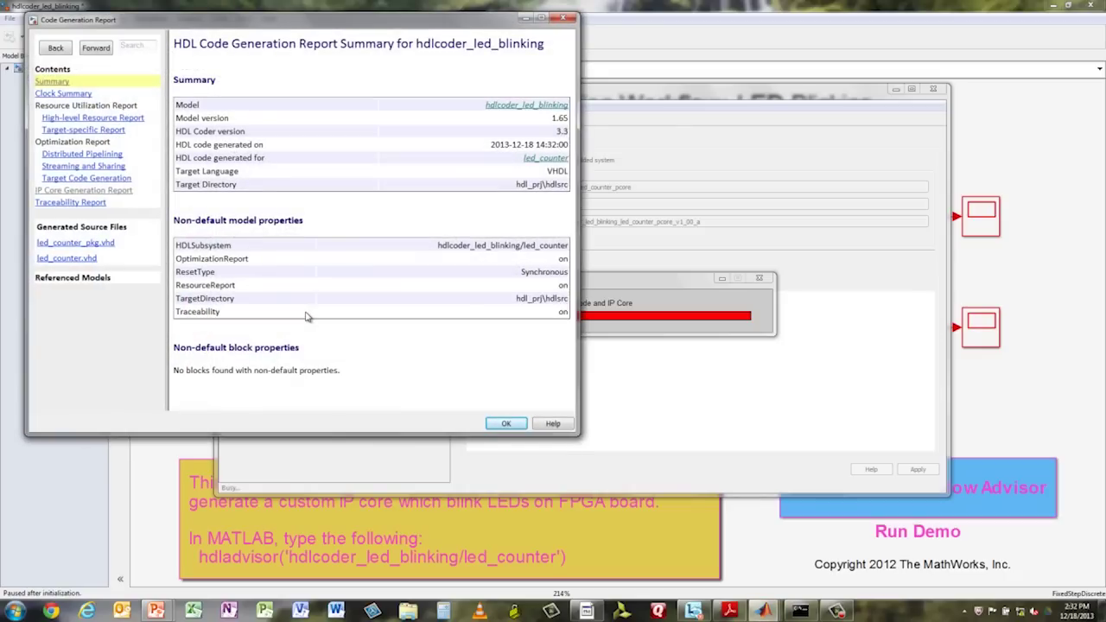
Step: Review the IP Core Generation Report and close it
left_click_drag(413, 26, 549, 46)
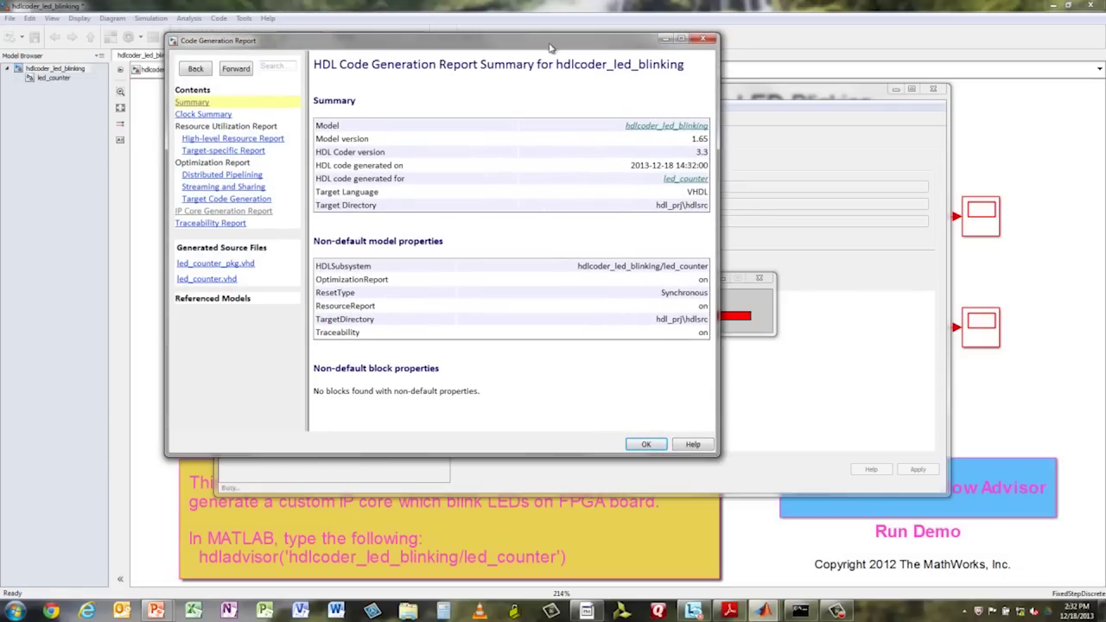
left_click(258, 211)
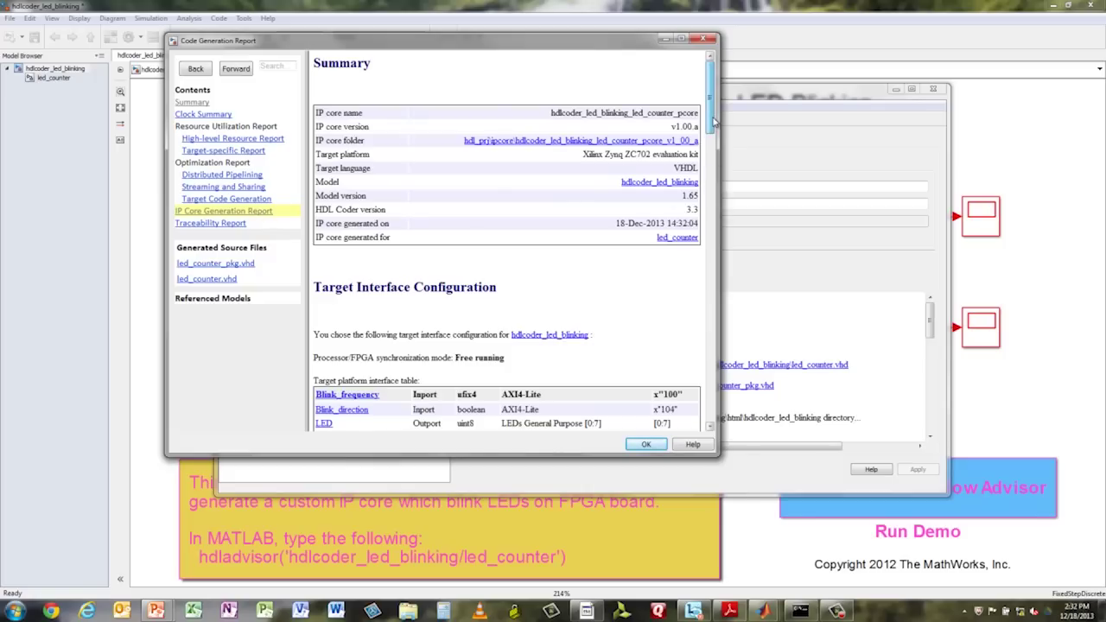
left_click_drag(713, 121, 715, 165)
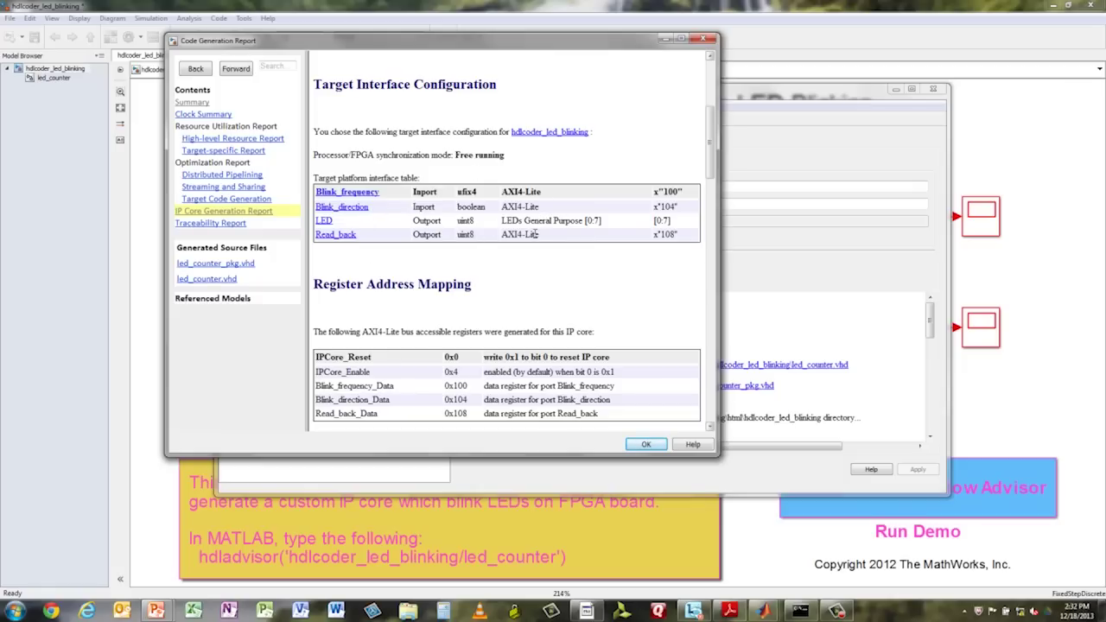
left_click_drag(711, 170, 712, 225)
scroll(653, 228, "down", 4)
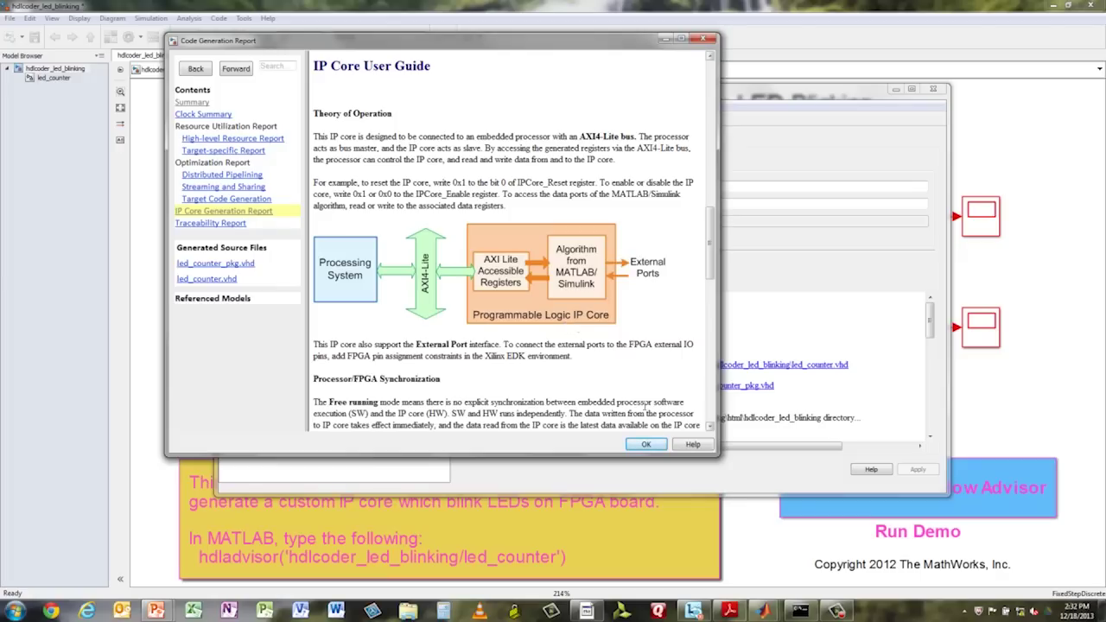
left_click(654, 446)
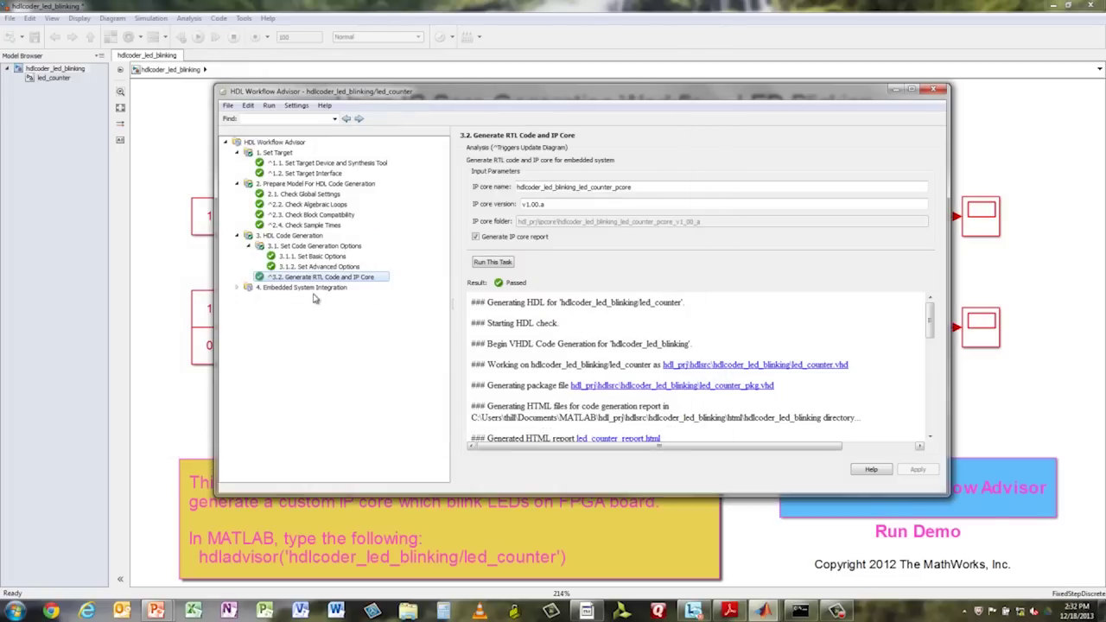
Step: Run Embedded System Integration through 4.3 Build FPGA Bitstream to produce system_stub.bit
left_click(238, 287)
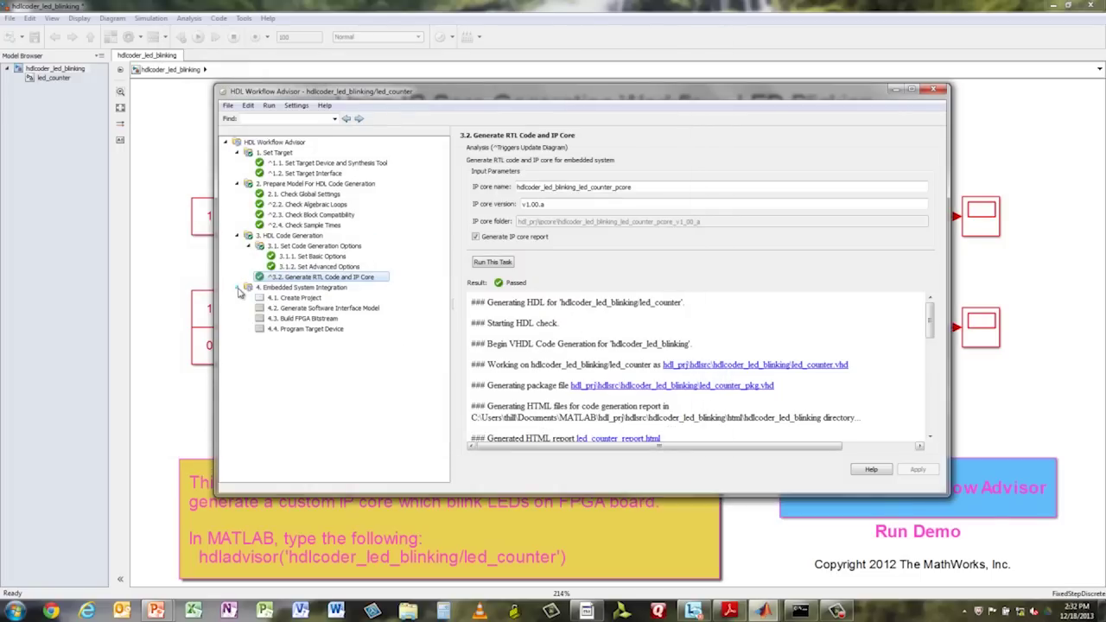
left_click(269, 321)
right_click(270, 322)
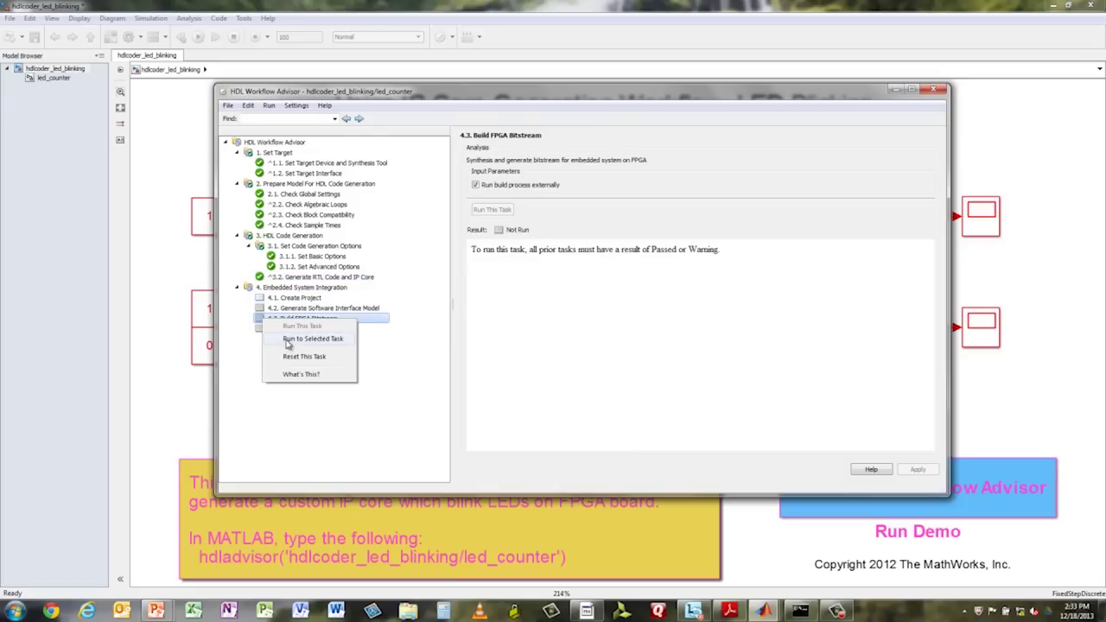
left_click(288, 341)
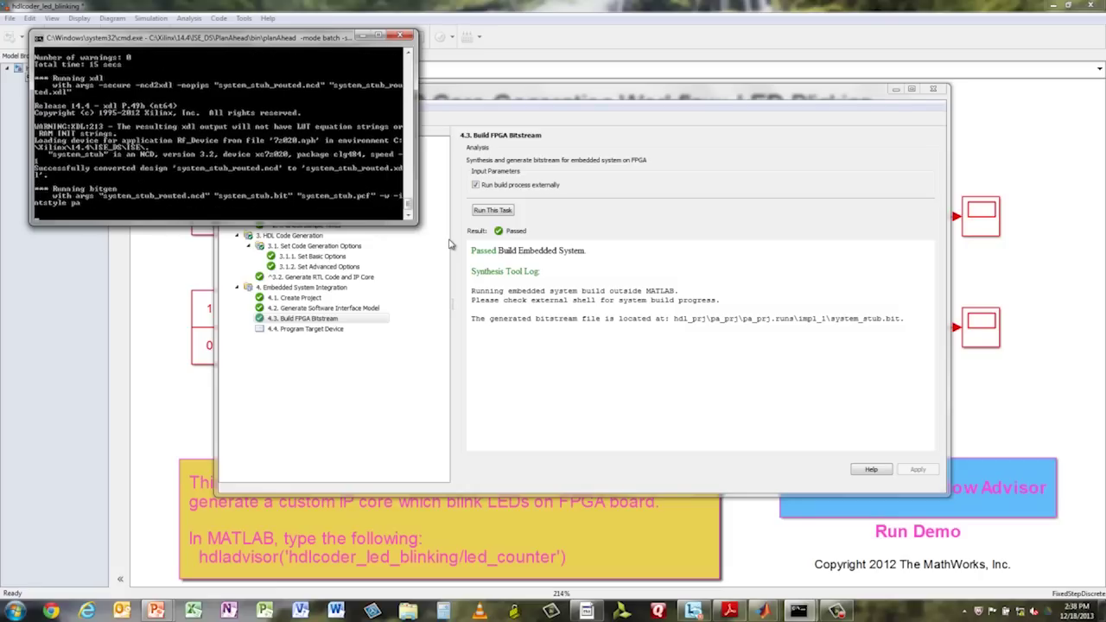
left_click(315, 318)
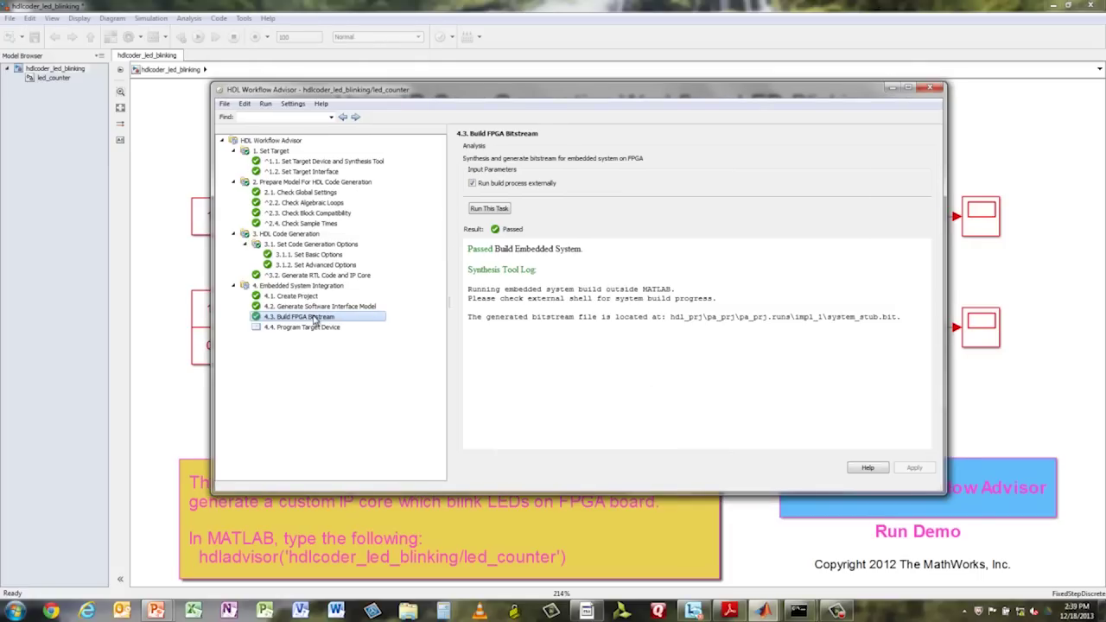
Step: Program the ZC702 FPGA with the built bitstream using task 4.4 Program Target Device
left_click(309, 328)
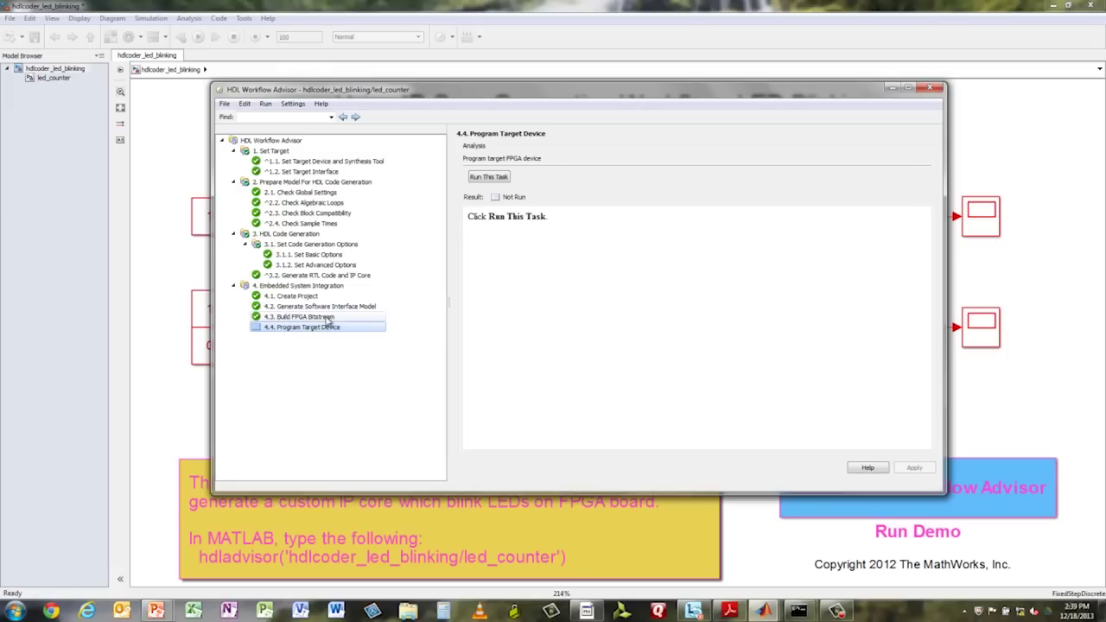
left_click(489, 177)
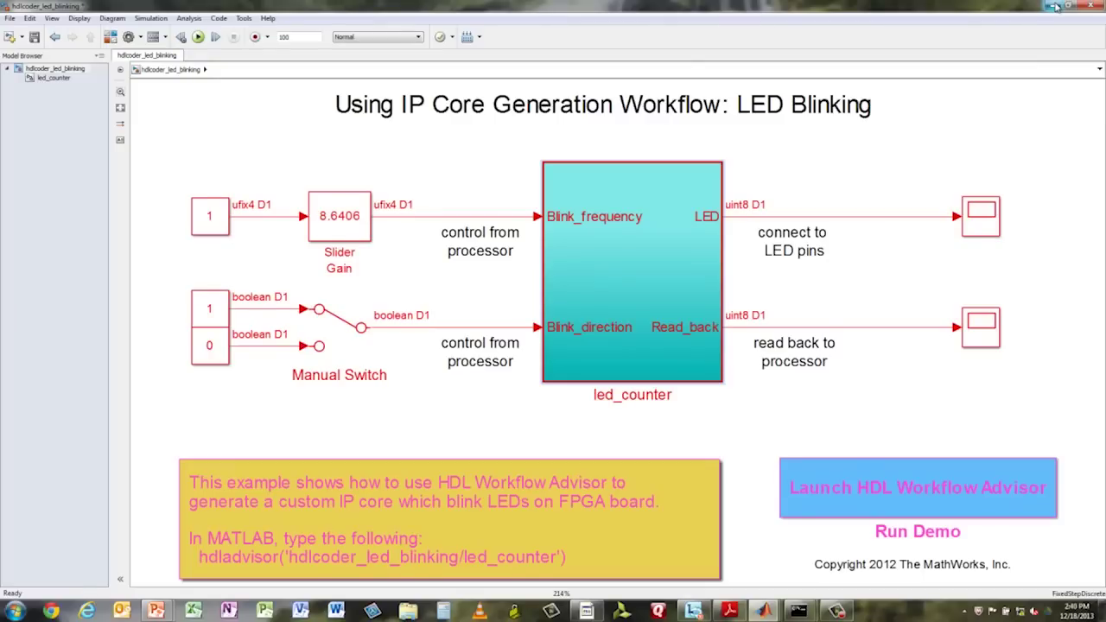
left_click(1055, 7)
Step: Bring gm_hdlcoder_led_blinking_interface to the front, maximized, with the whole diagram fitted in view
mouse_move(765, 612)
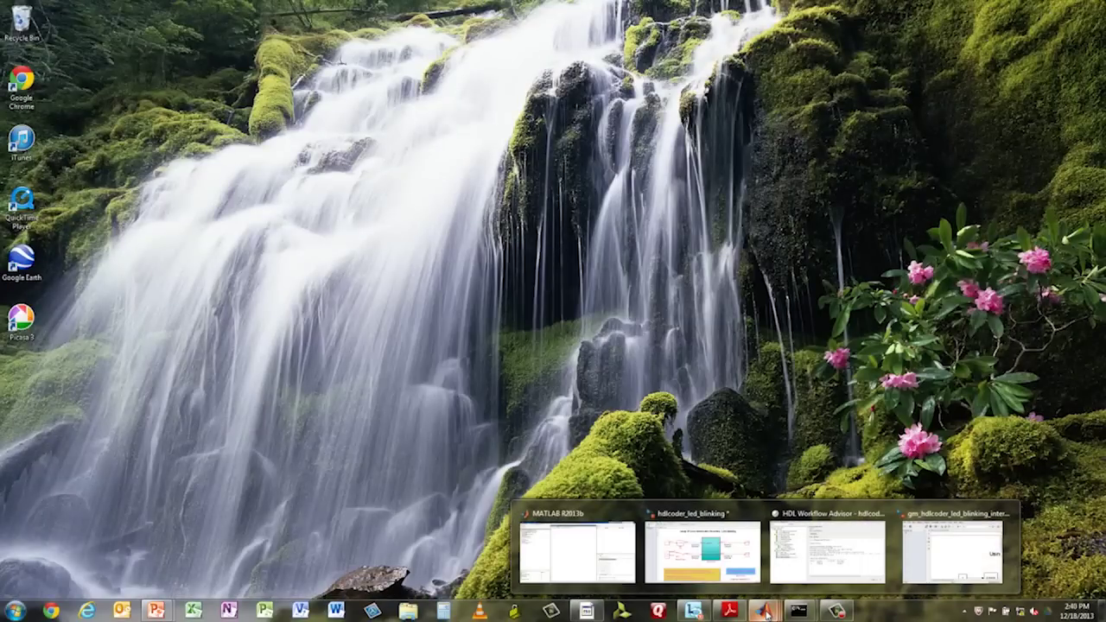
left_click(952, 546)
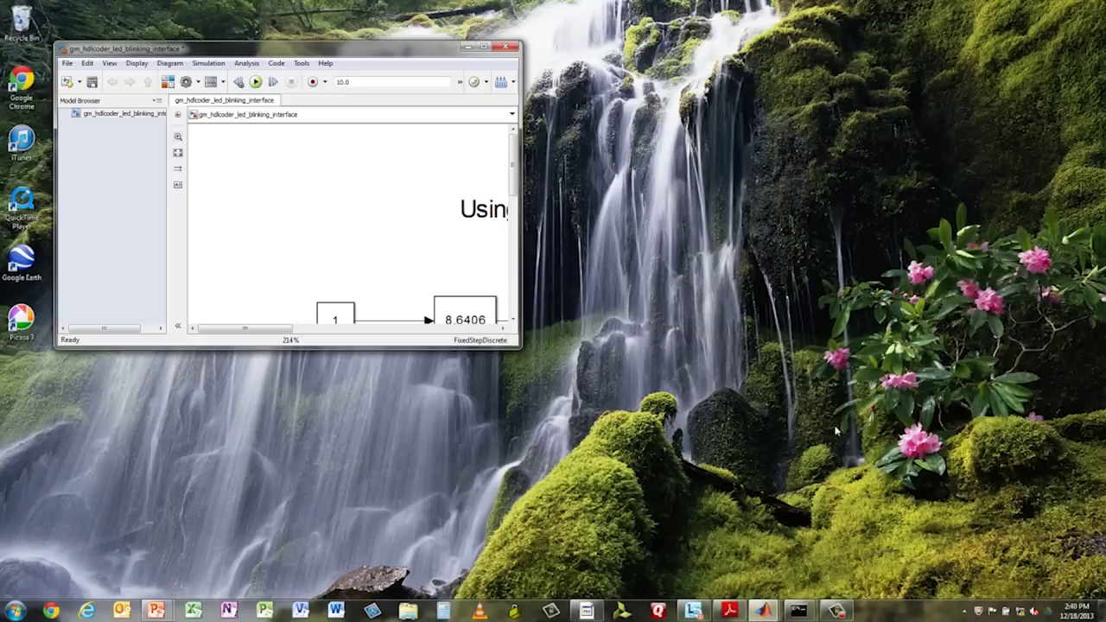
left_click(484, 46)
key("space")
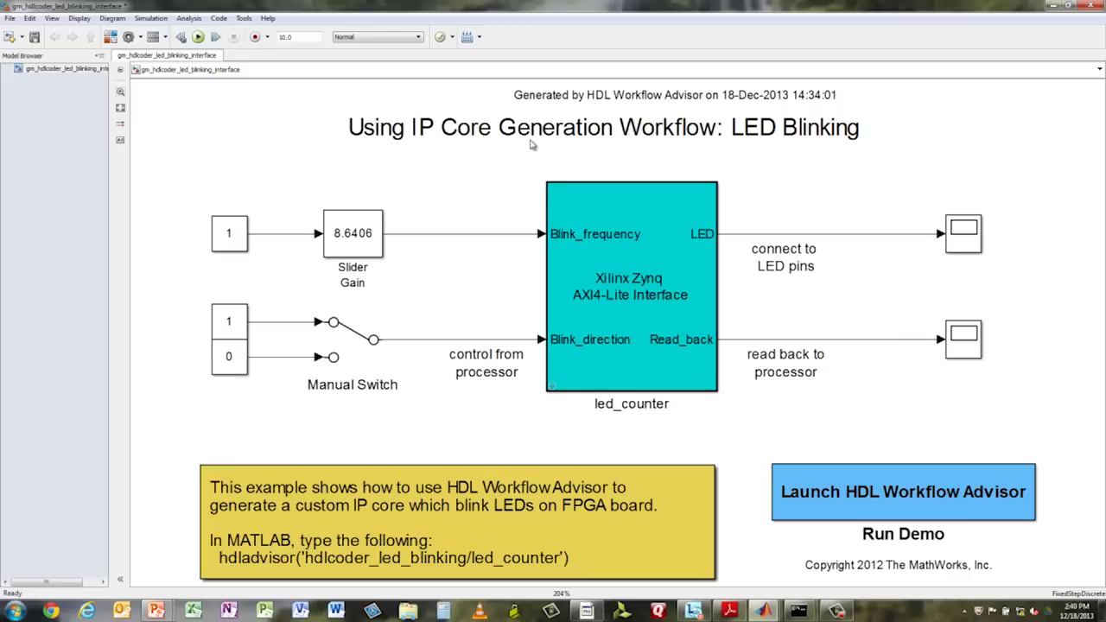
left_click(152, 18)
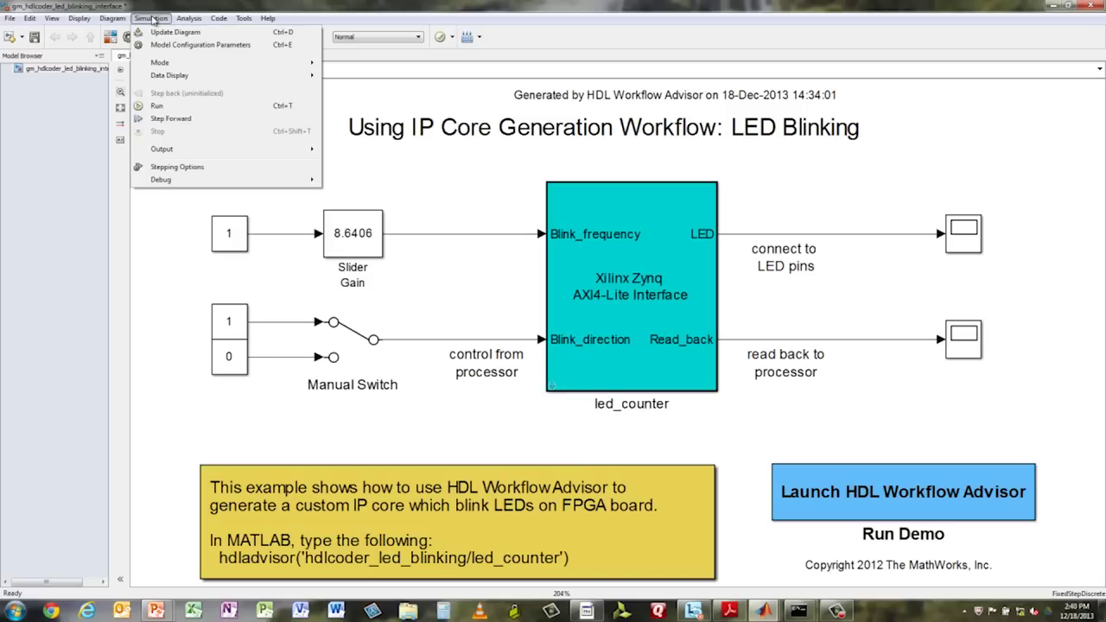
Step: Under Code Generation > Interface, choose External mode with MEX-file arguments '192.168.1.10' and apply
left_click(164, 45)
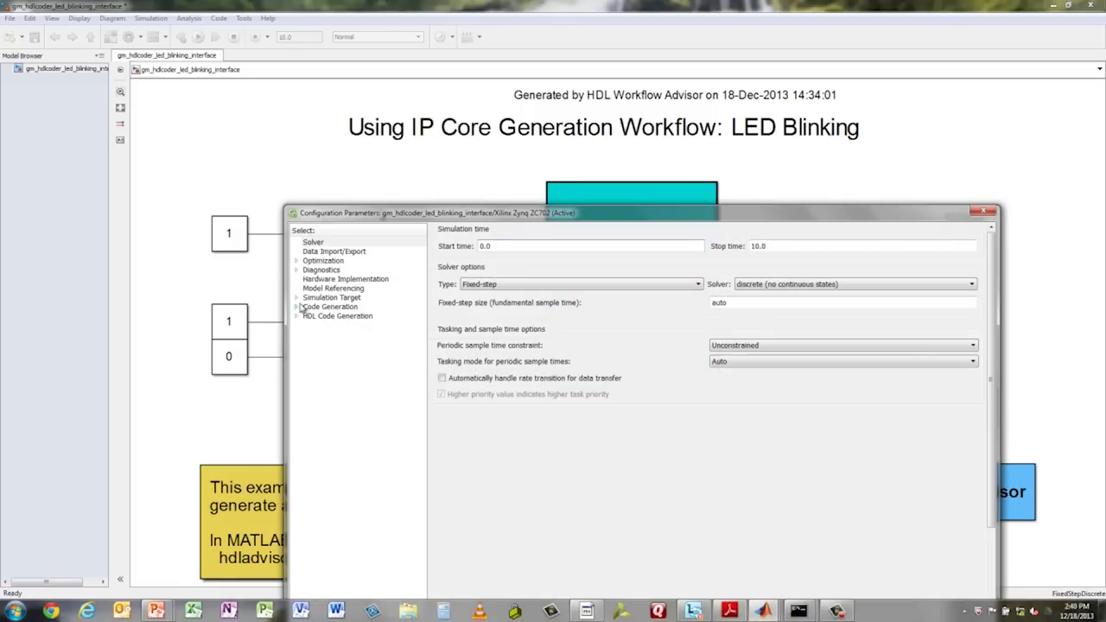
left_click(298, 306)
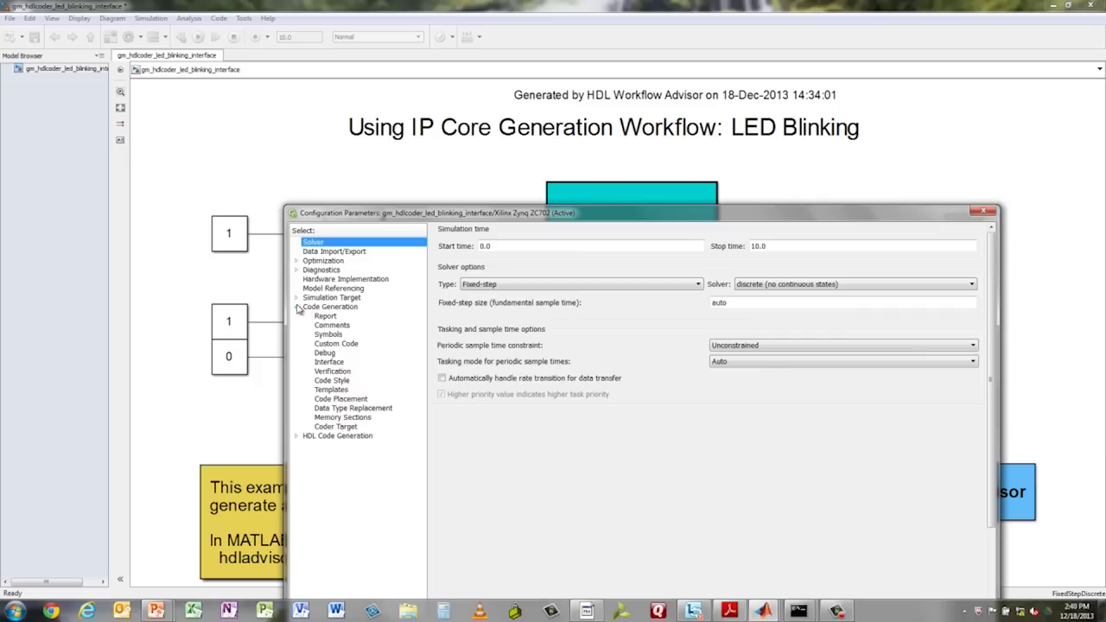
left_click(329, 363)
left_click_drag(518, 214, 486, 114)
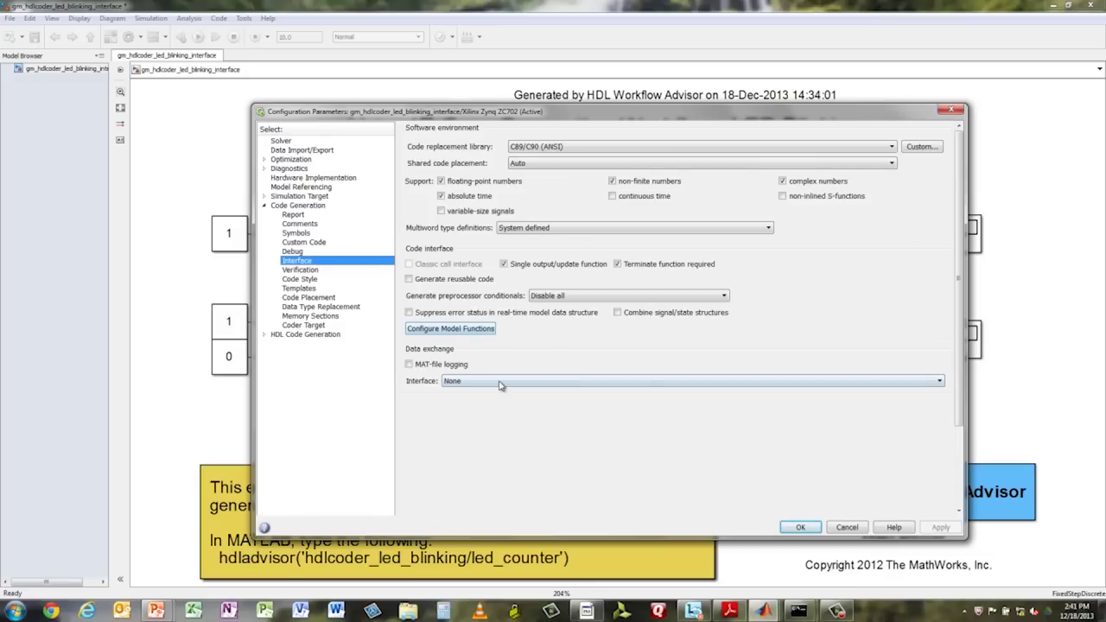
left_click(499, 382)
left_click(490, 412)
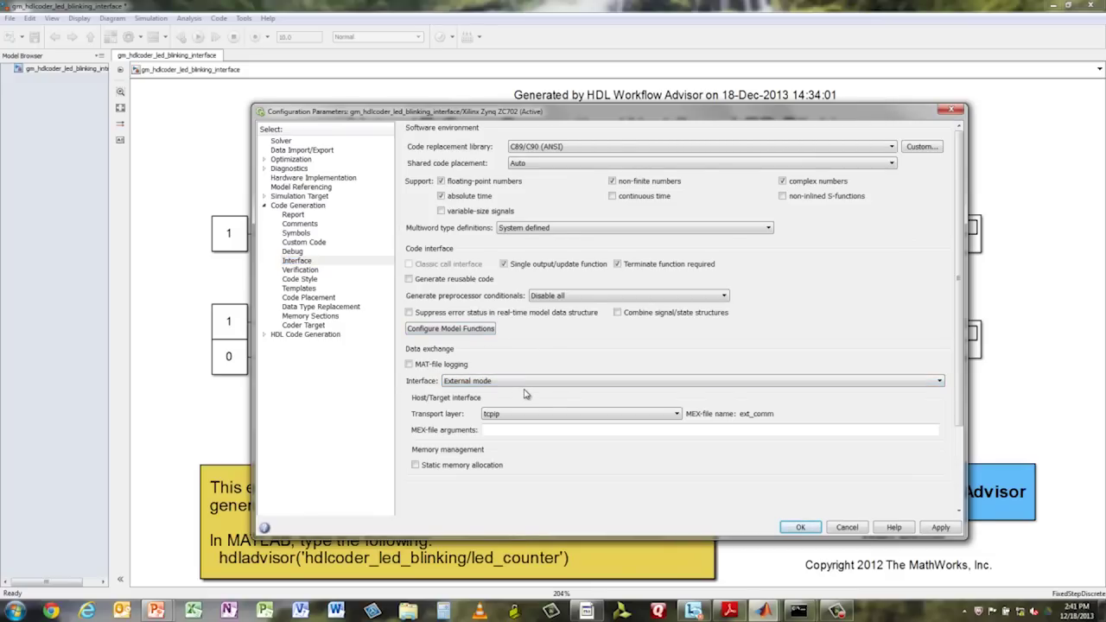
left_click(523, 431)
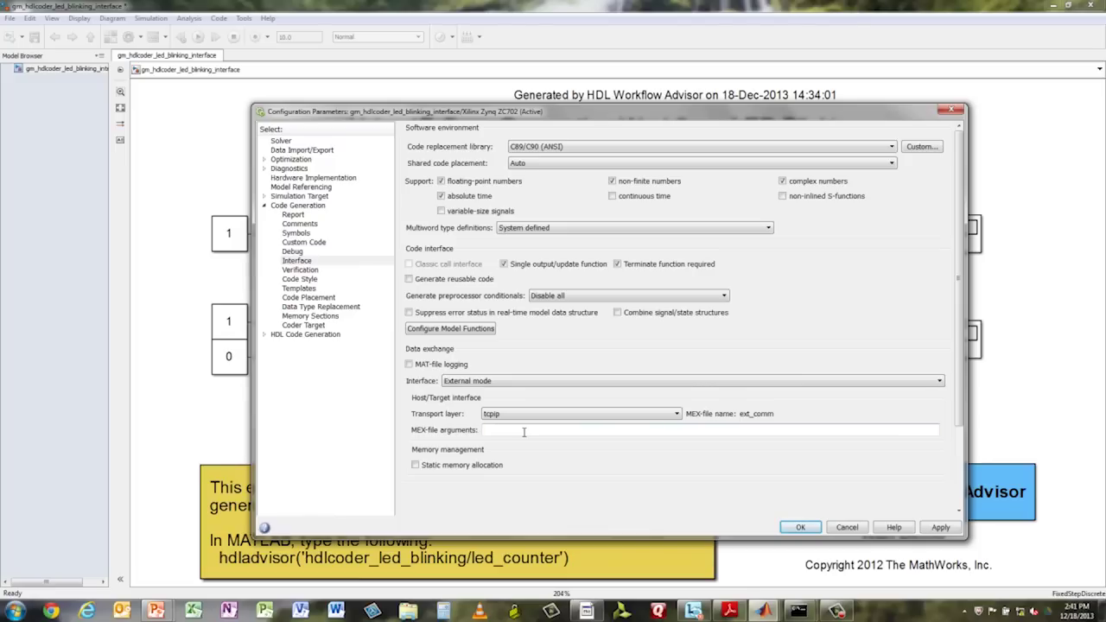
type("'192")
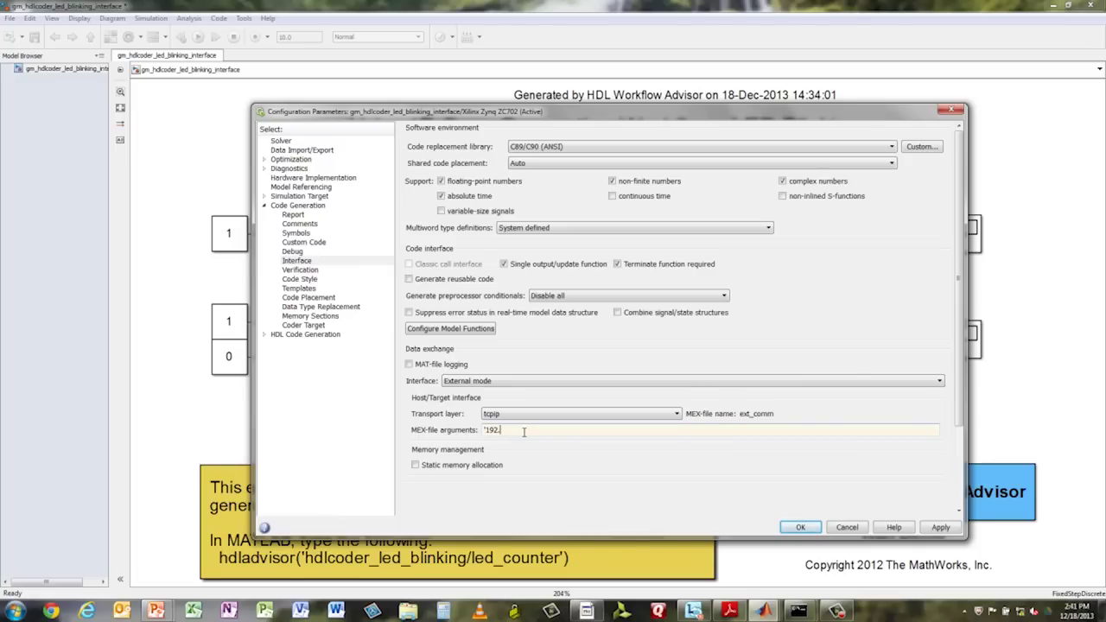
type(".168.1.10'")
left_click(939, 528)
left_click(800, 527)
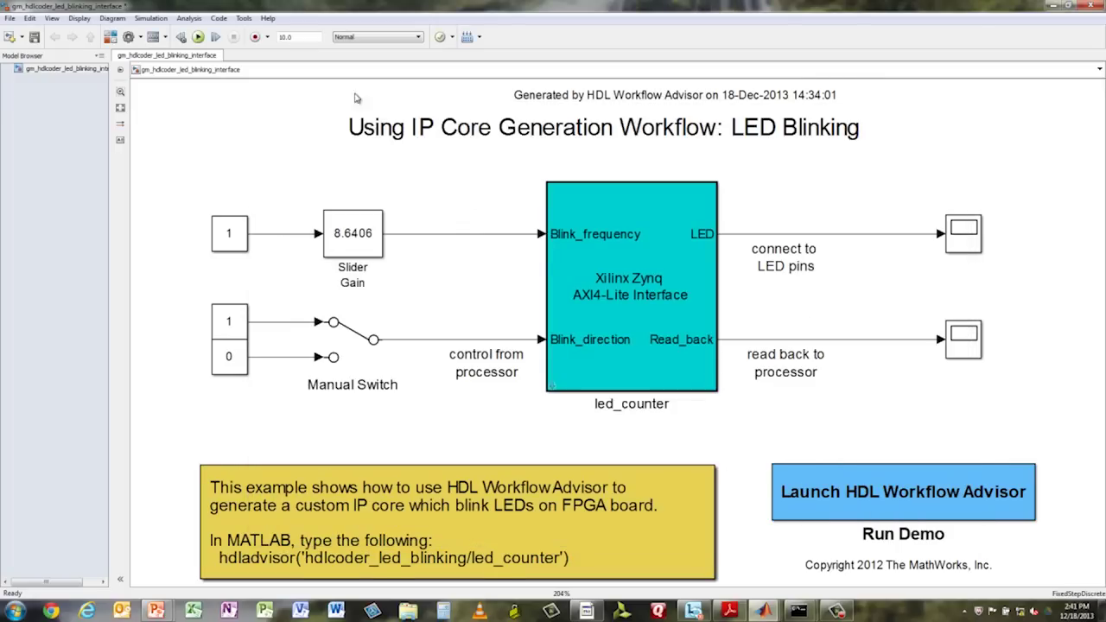
Step: Set the simulation stop time to inf and the simulation mode to External
left_click(312, 38)
type("inf")
left_click(416, 39)
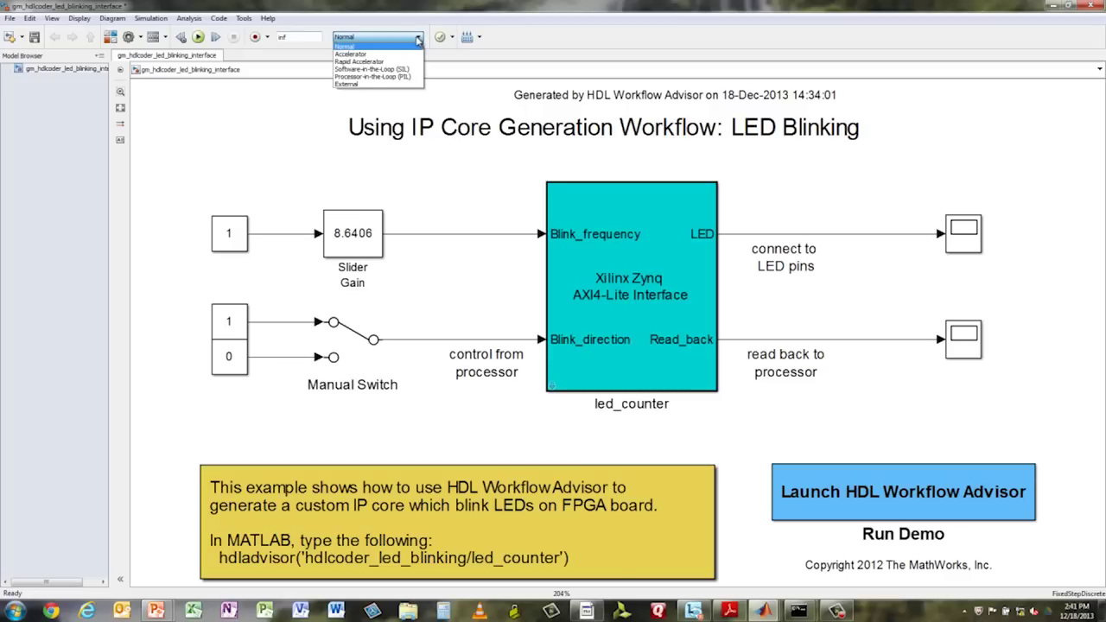
left_click(365, 86)
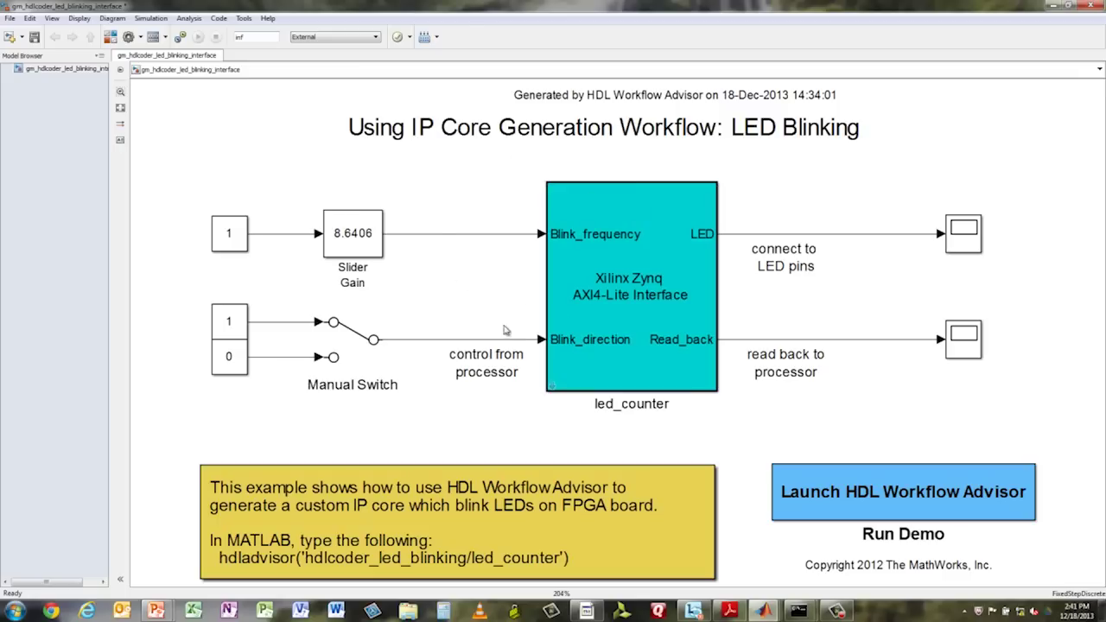
Step: Start Build Model for the target board and bring the MATLAB command window forward
left_click(764, 611)
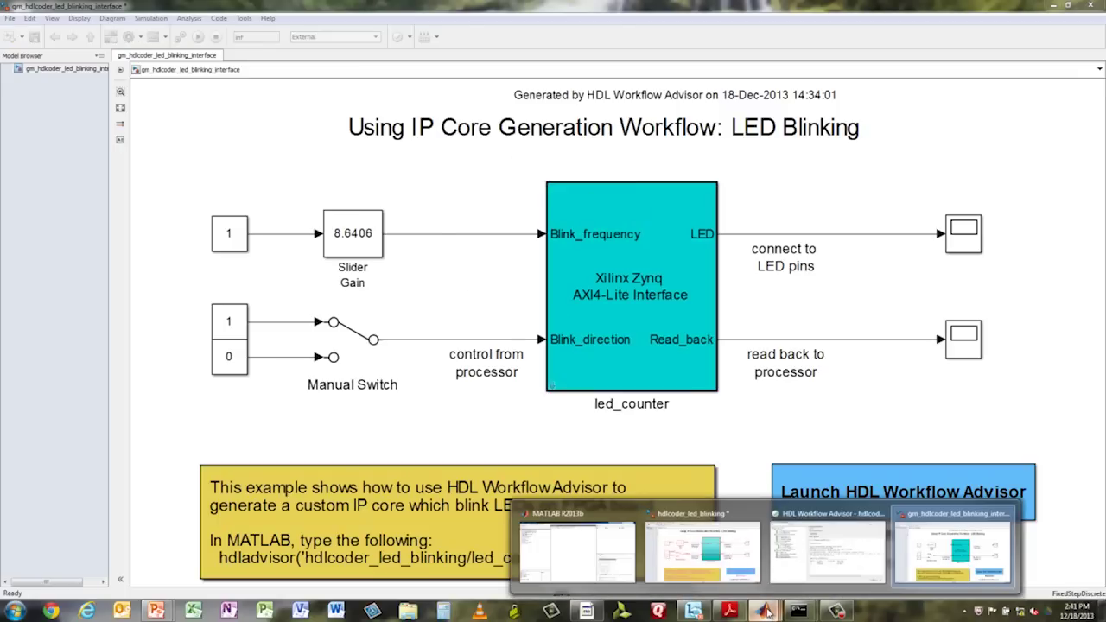
left_click(741, 451)
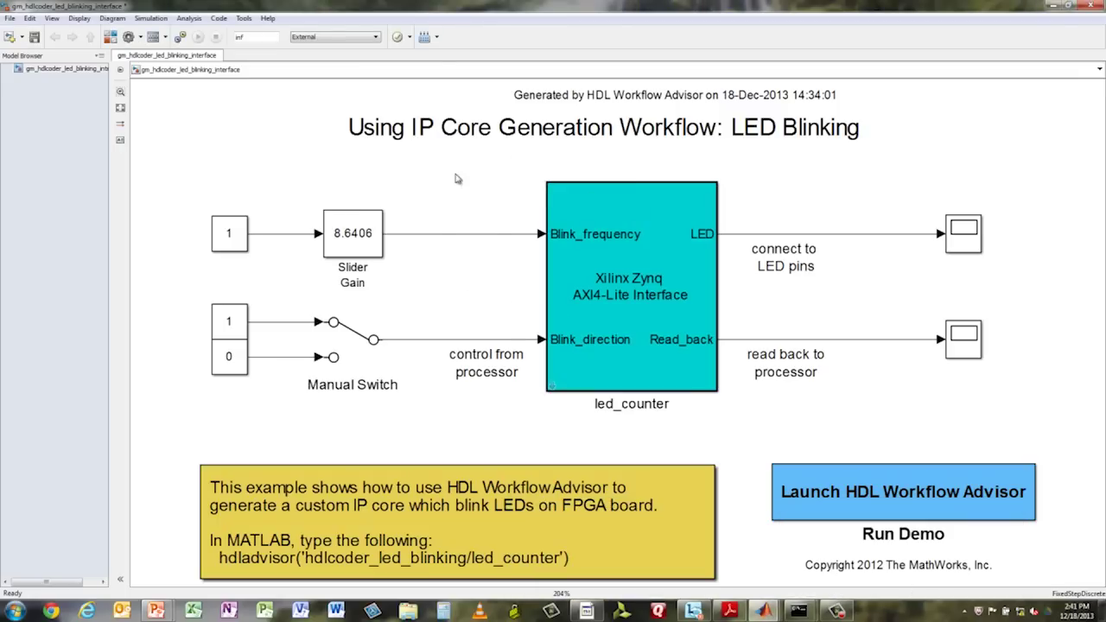
left_click(437, 38)
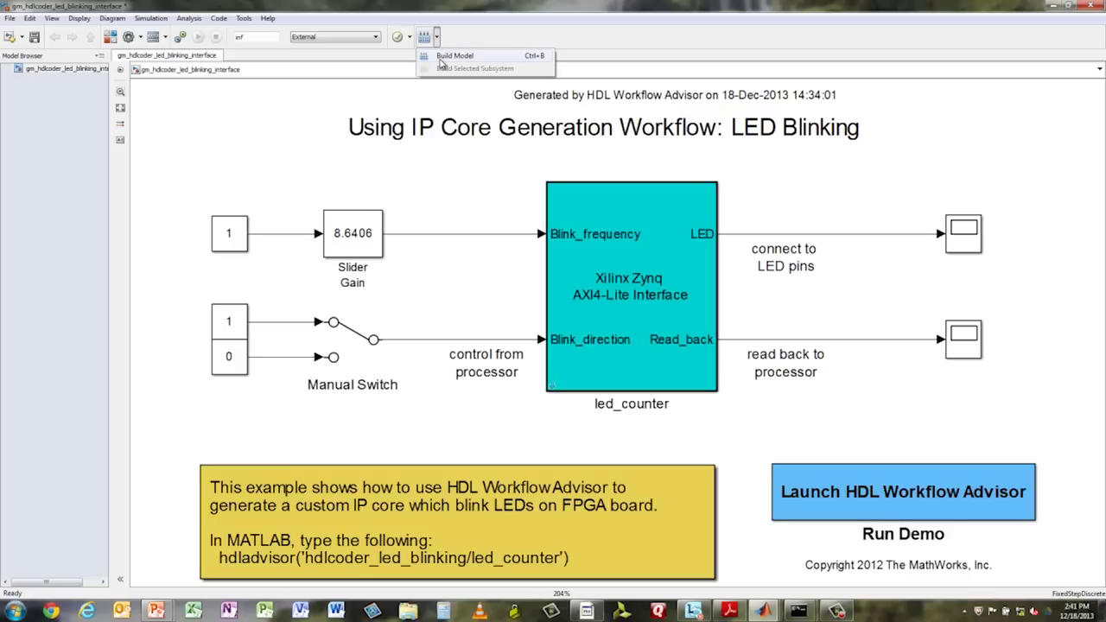
left_click(442, 60)
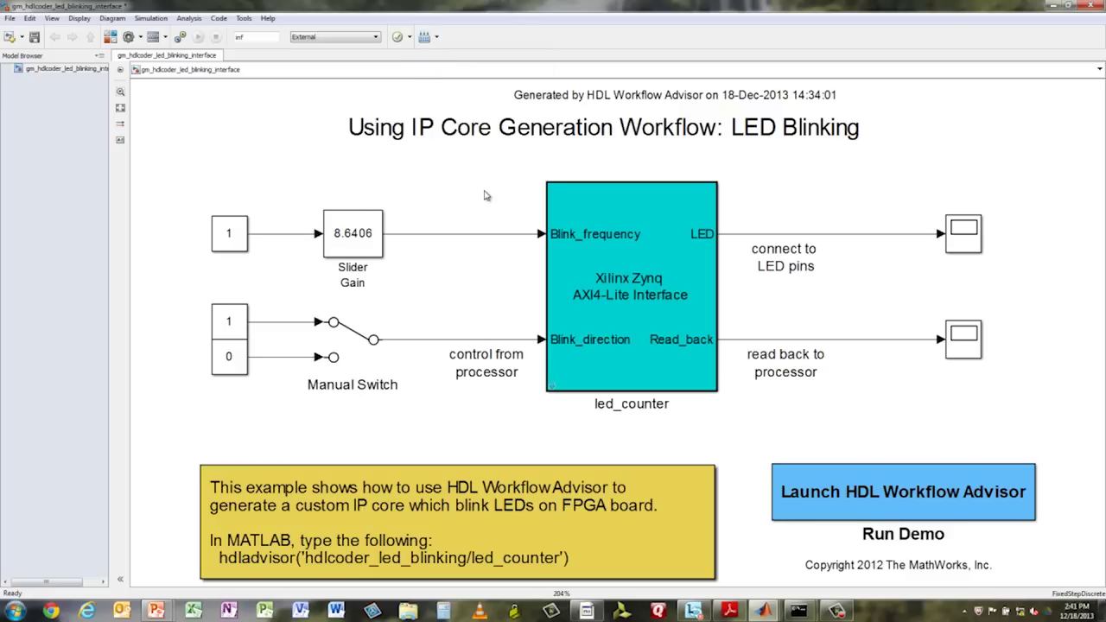
left_click(764, 610)
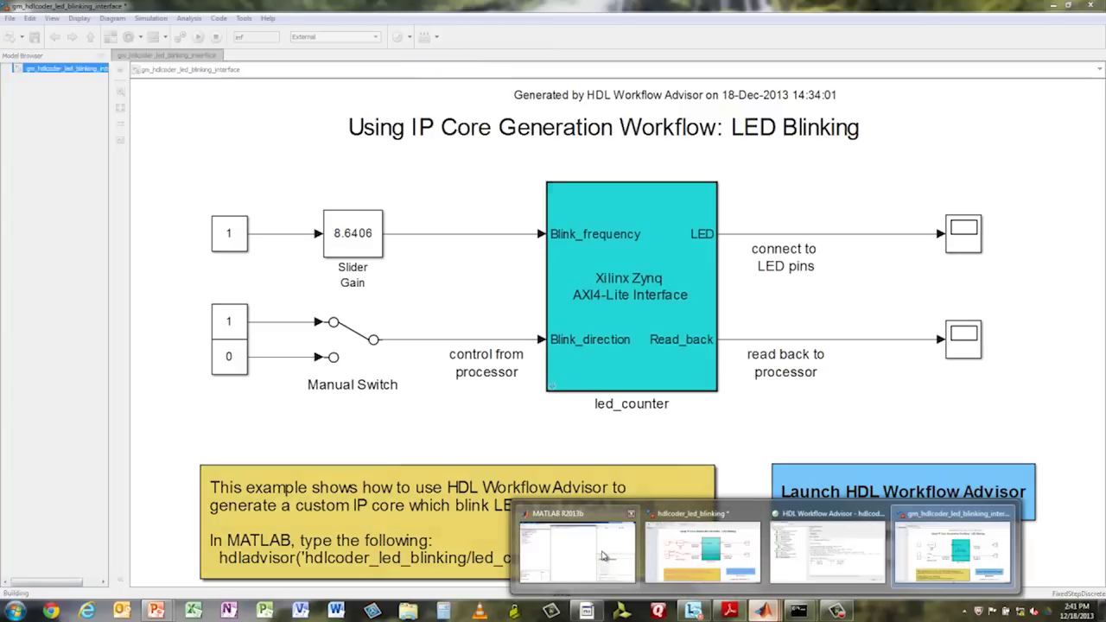
left_click(577, 548)
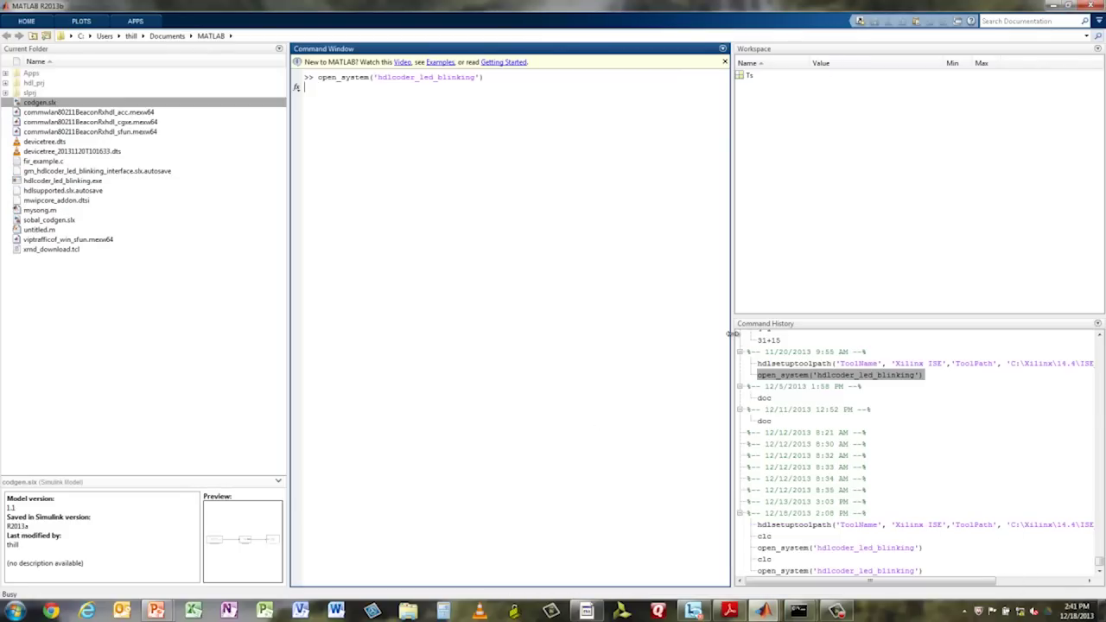
Step: Widen the Command Window and follow the build log as gm_hdlcoder_led_blinking_interface downloads to the board
left_click_drag(733, 337, 898, 319)
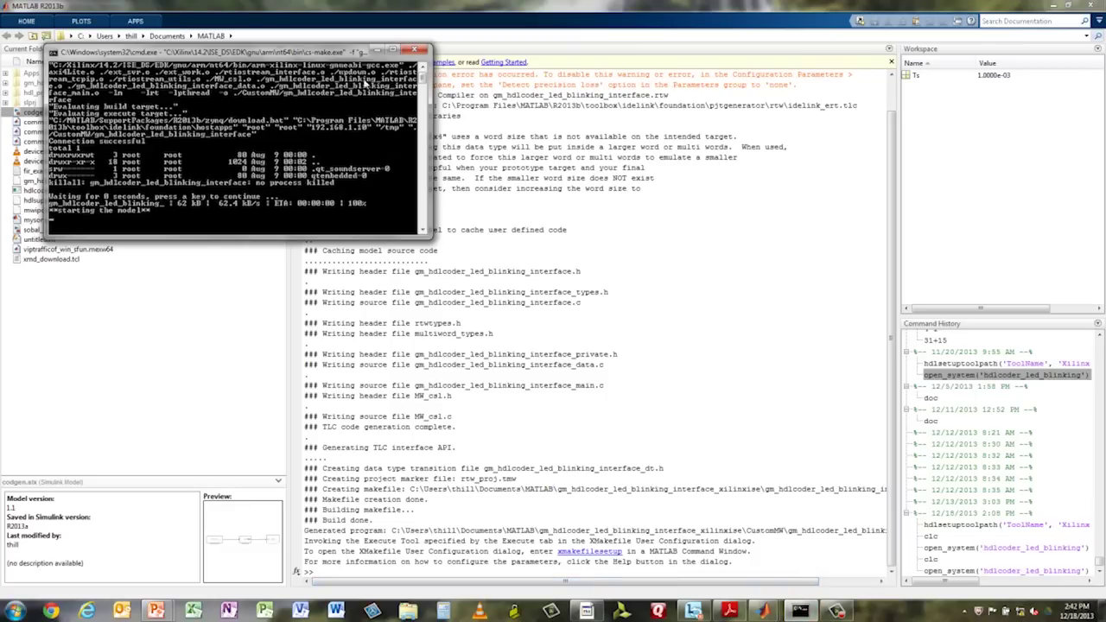
left_click_drag(348, 57, 387, 79)
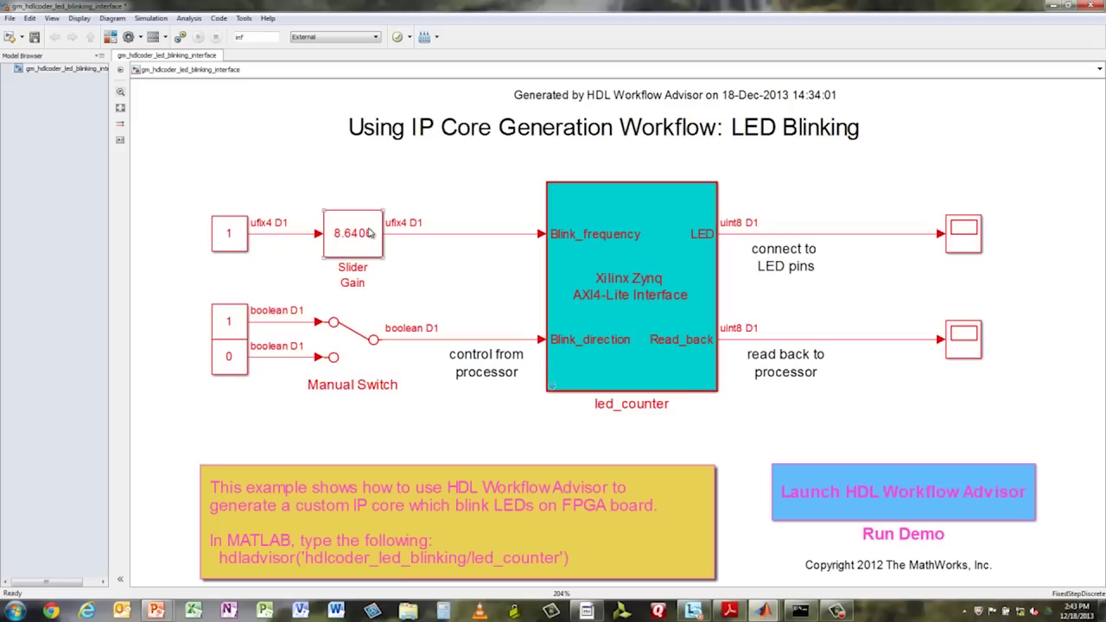
Step: Connect to the running target and open the Slider Gain block's slider controls
left_click(182, 38)
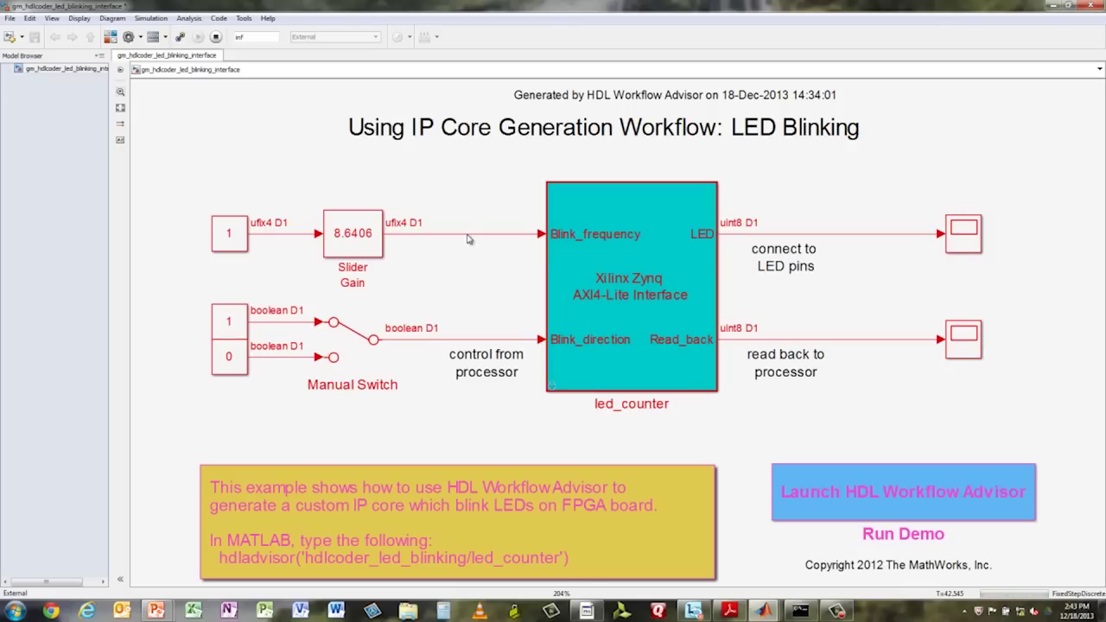
double_click(364, 251)
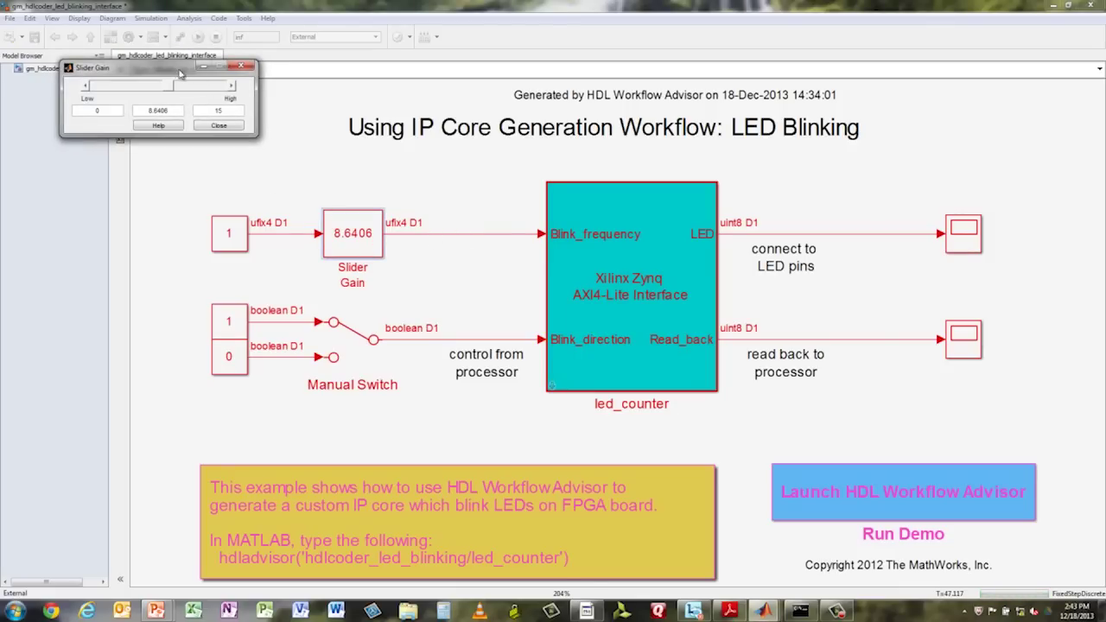
left_click_drag(180, 74, 387, 144)
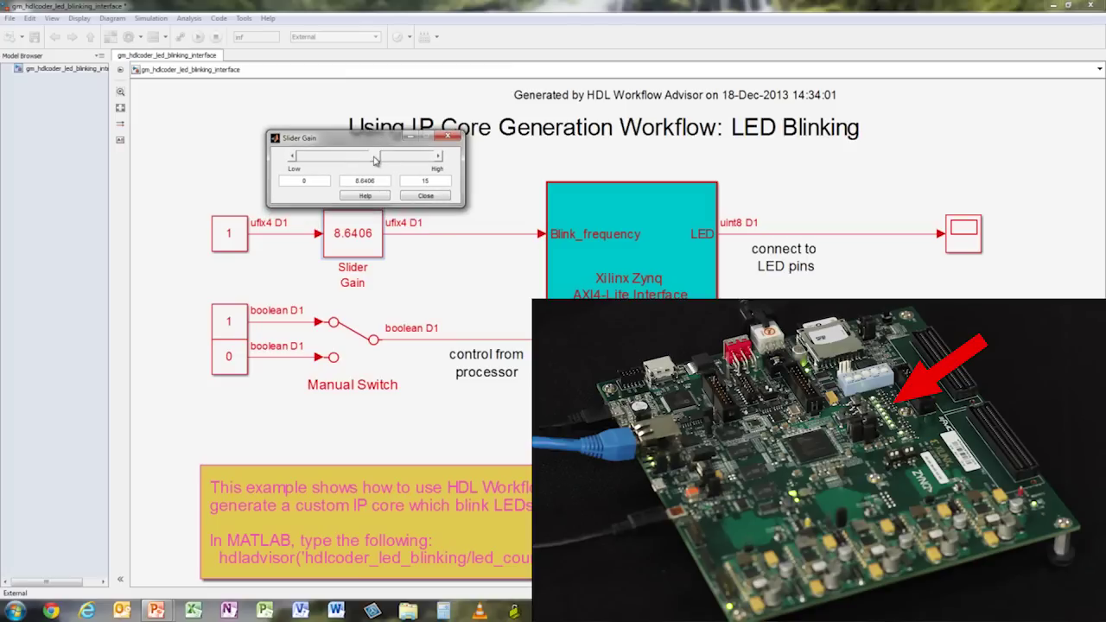
Step: Slide the blink frequency to 12.5115, then 2.1429, and leave it at 5.0461
left_click_drag(375, 159, 407, 160)
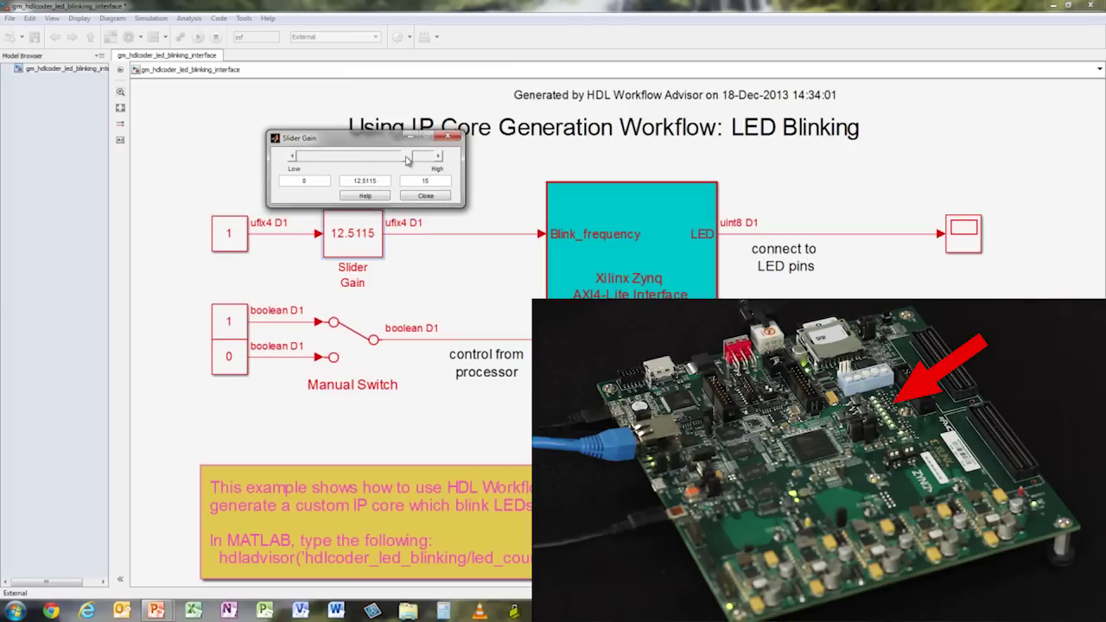
left_click_drag(407, 160, 308, 159)
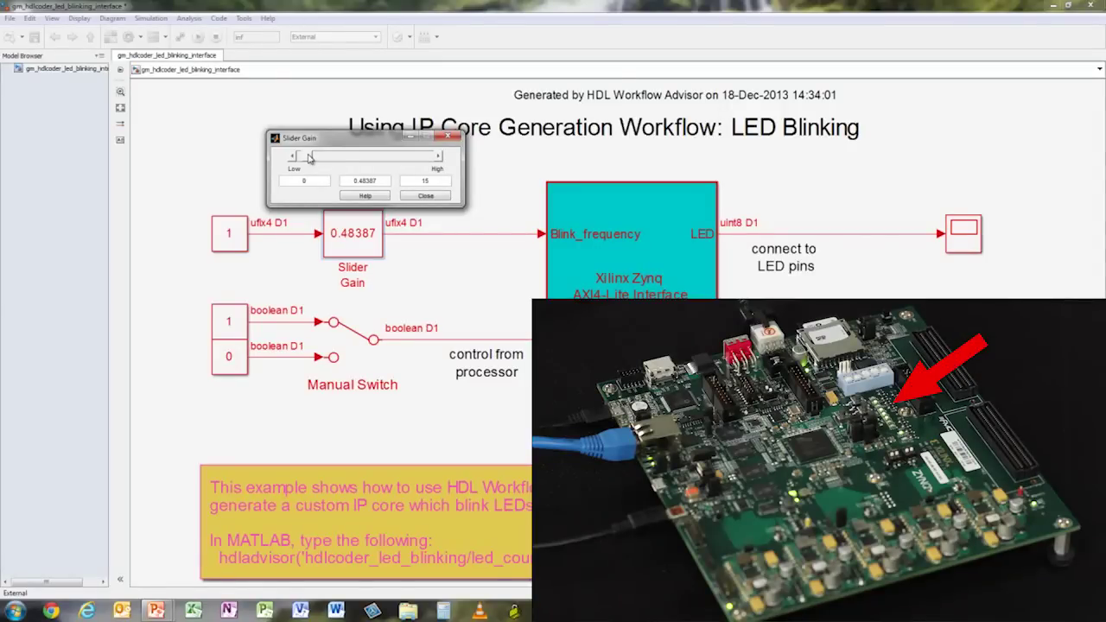
left_click_drag(308, 158, 347, 156)
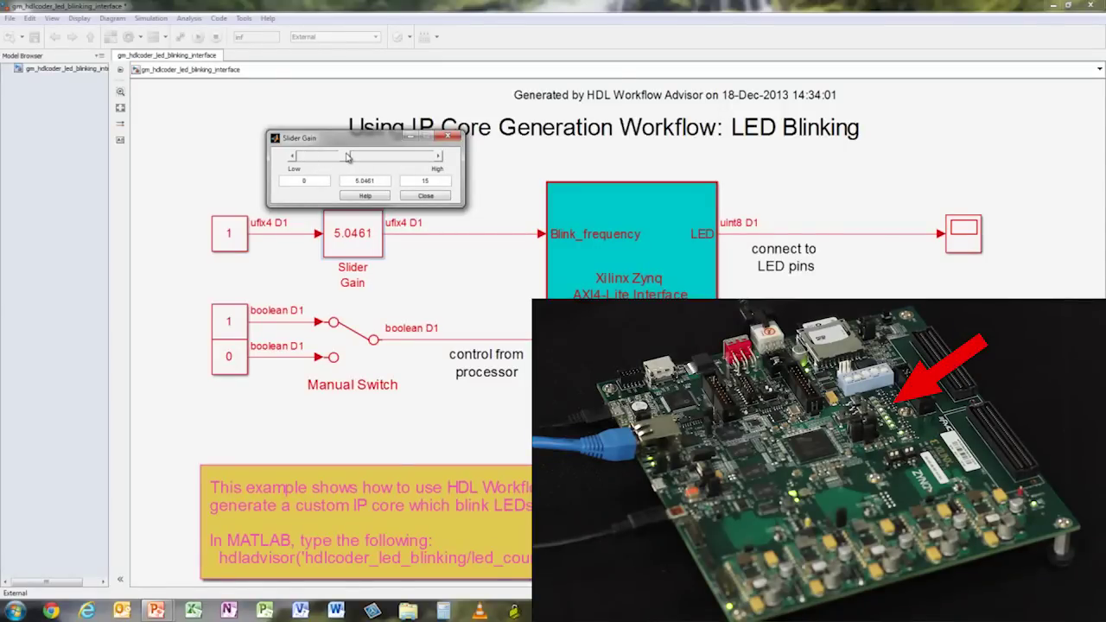